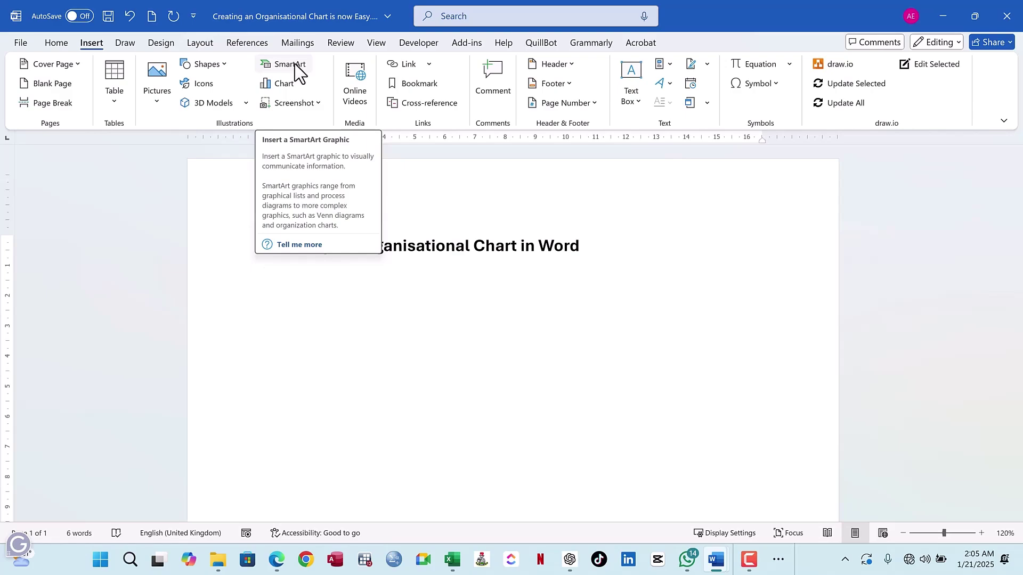
Step: Browse the SmartArt categories and insert a Continuous Cycle graphic below the document heading
click(294, 70)
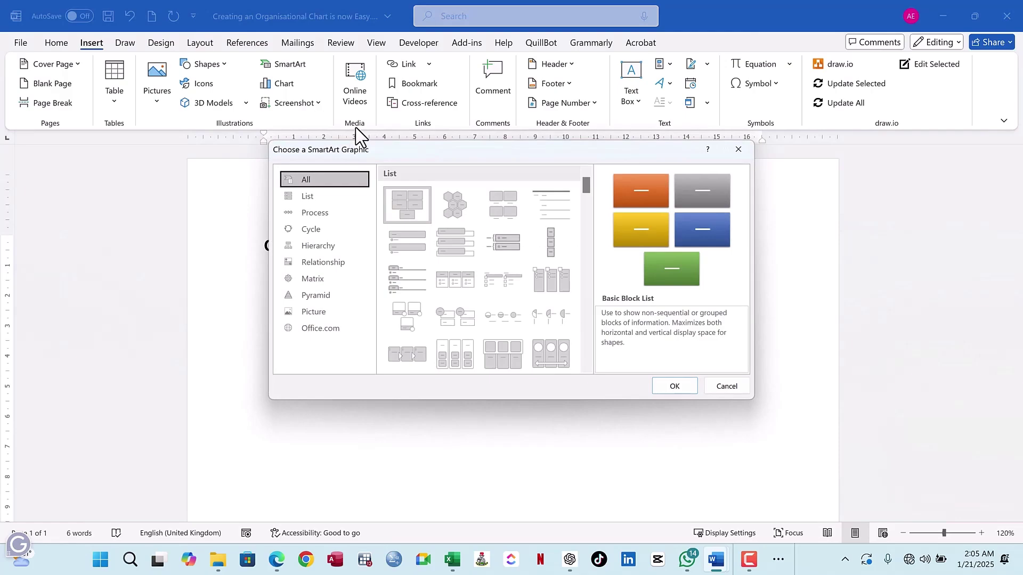
drag(458, 162, 713, 52)
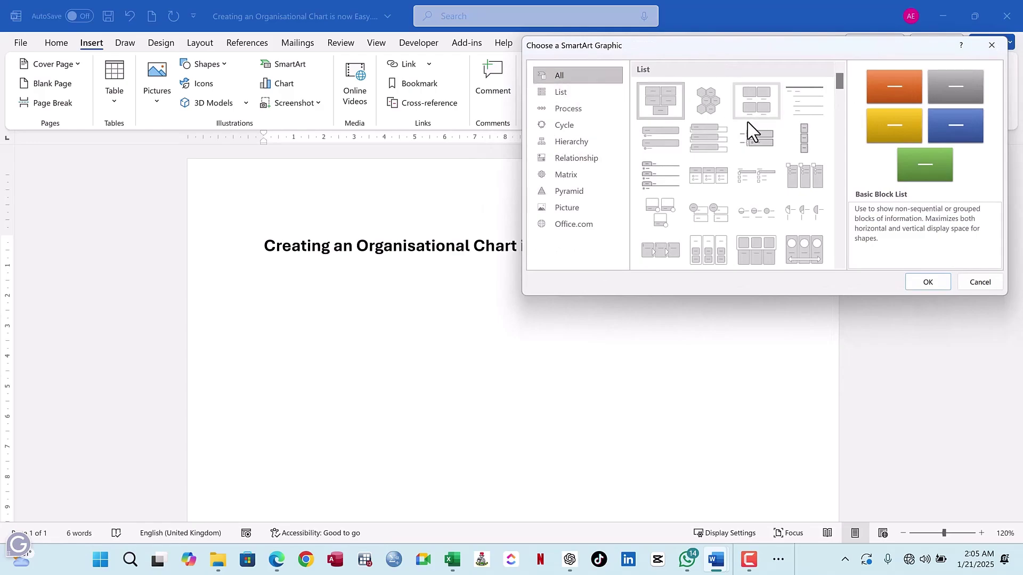
scroll(737, 149, down, 8)
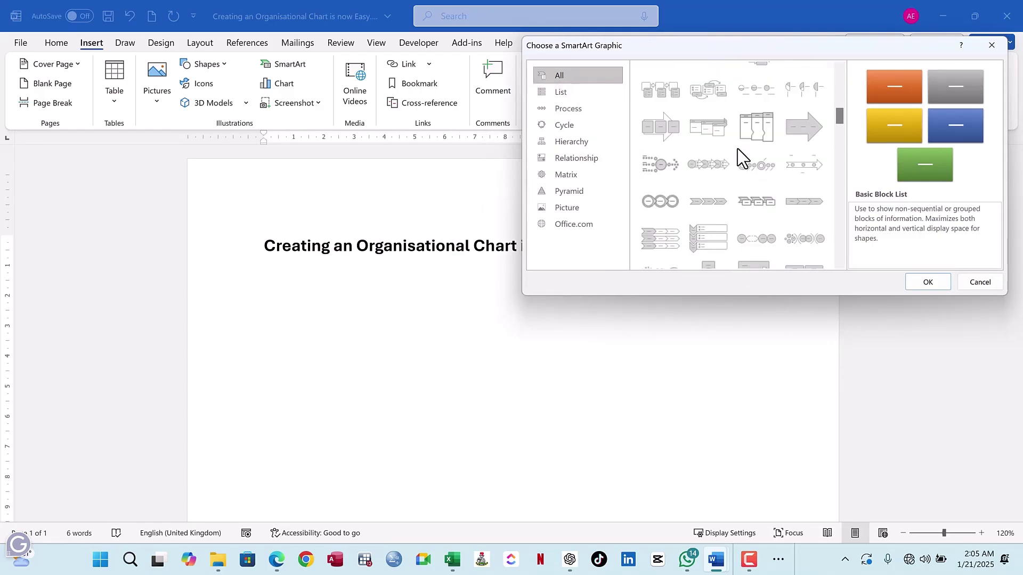
click(577, 95)
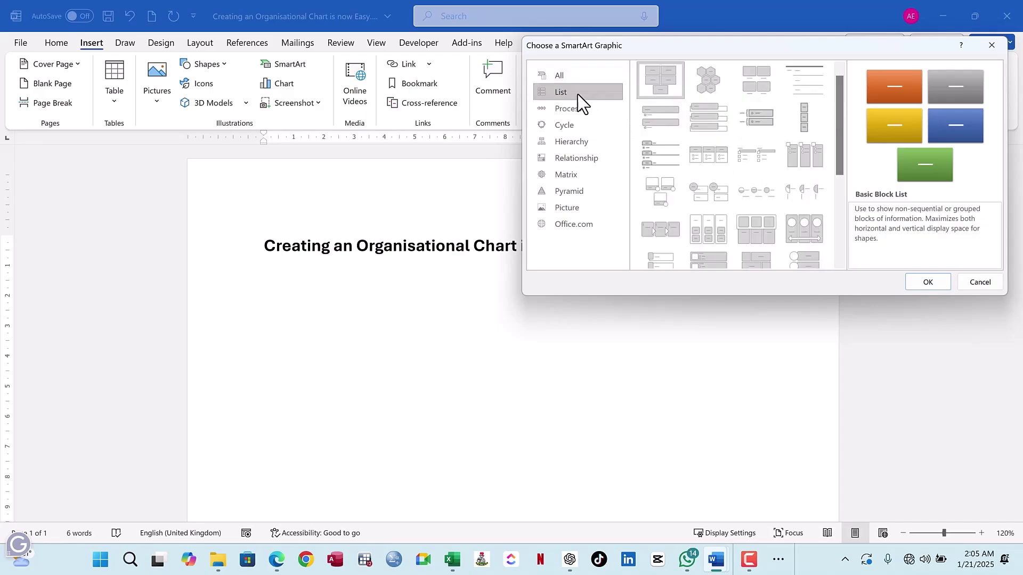
scroll(729, 155, down, 6)
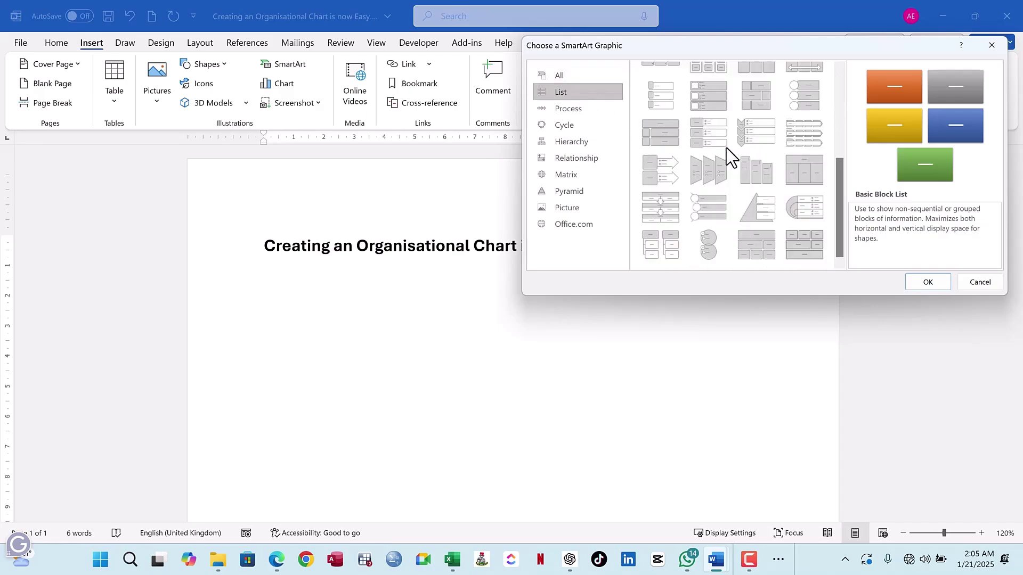
click(583, 110)
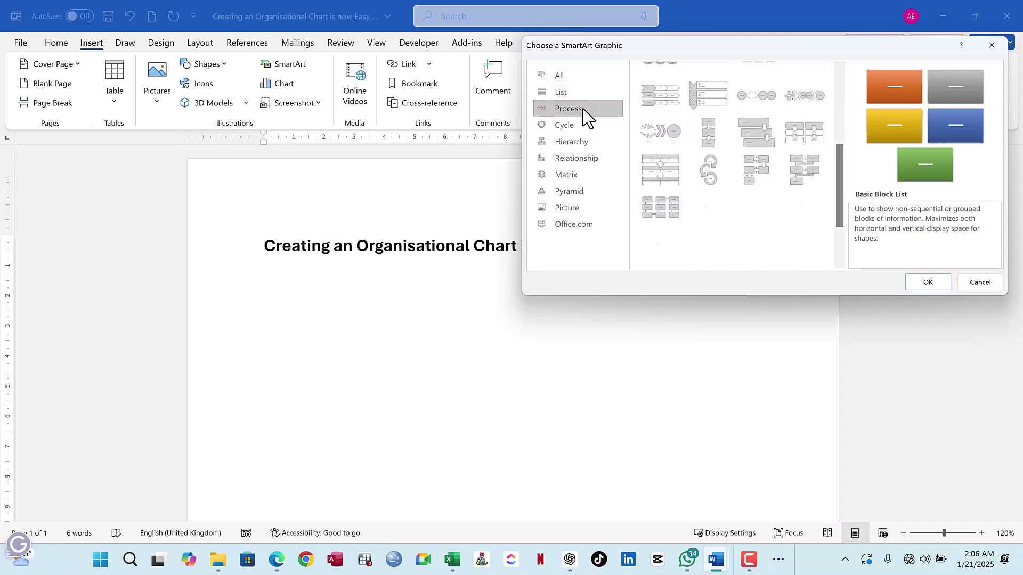
scroll(735, 171, down, 2)
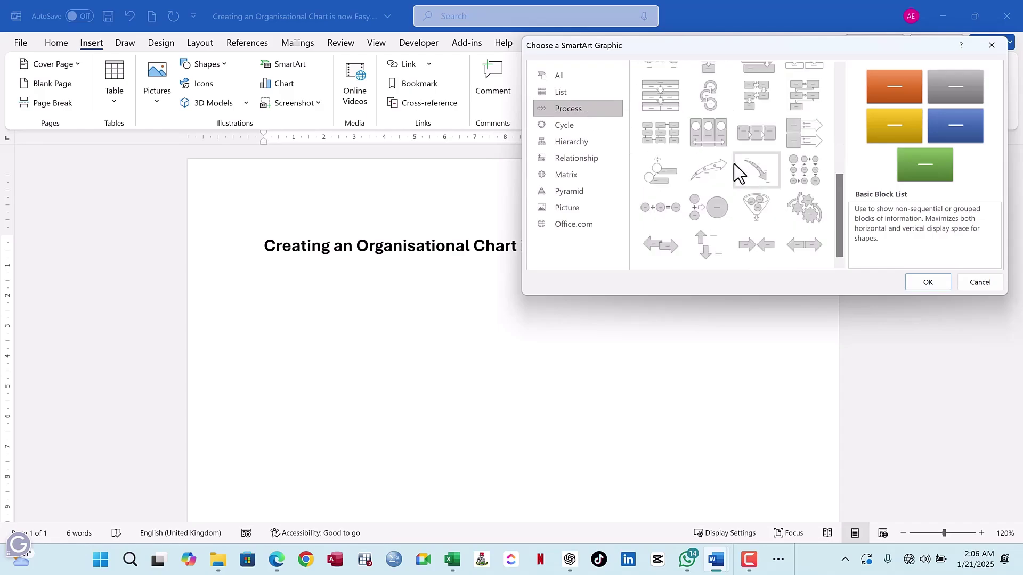
click(573, 128)
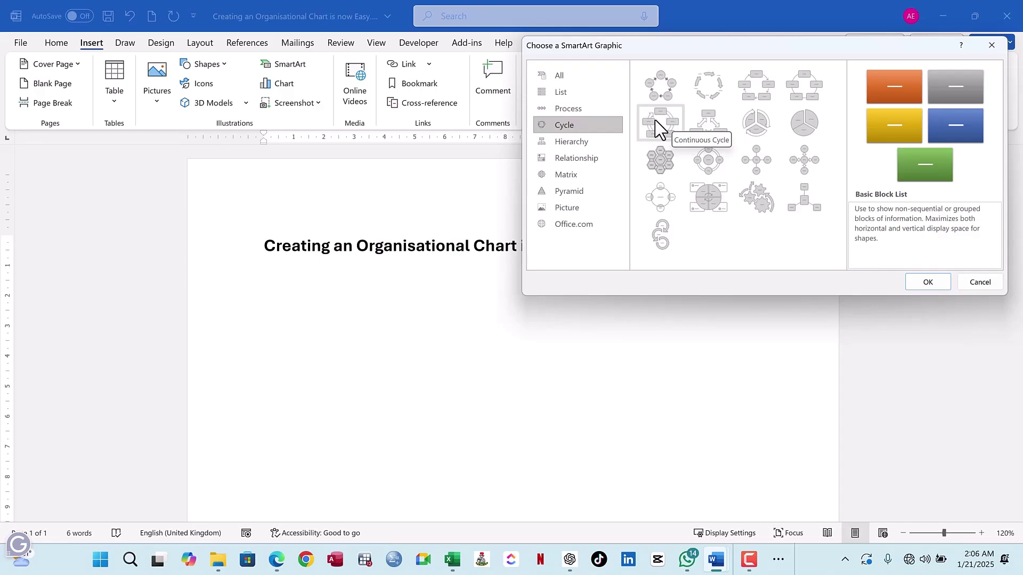
click(665, 130)
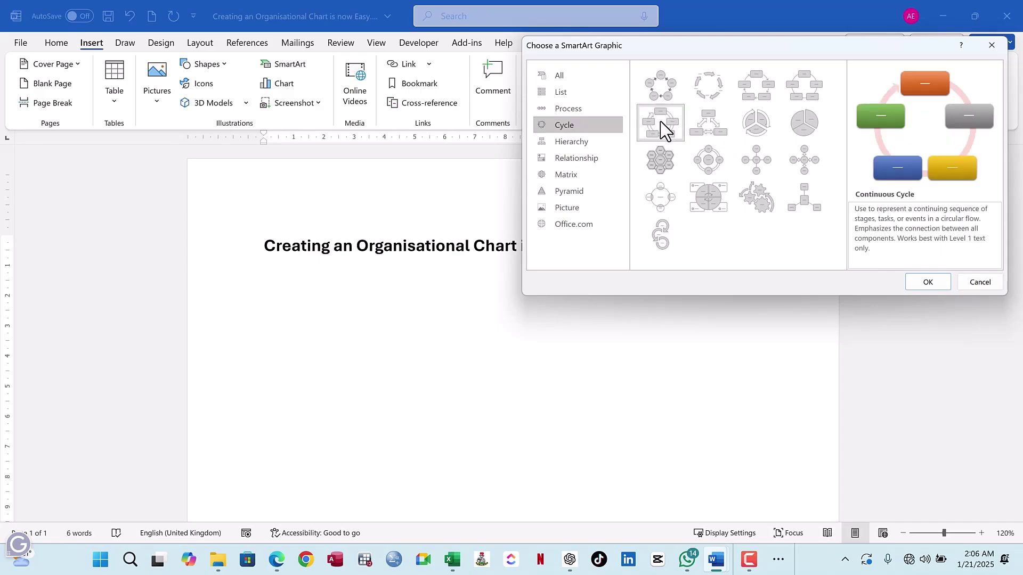
click(926, 282)
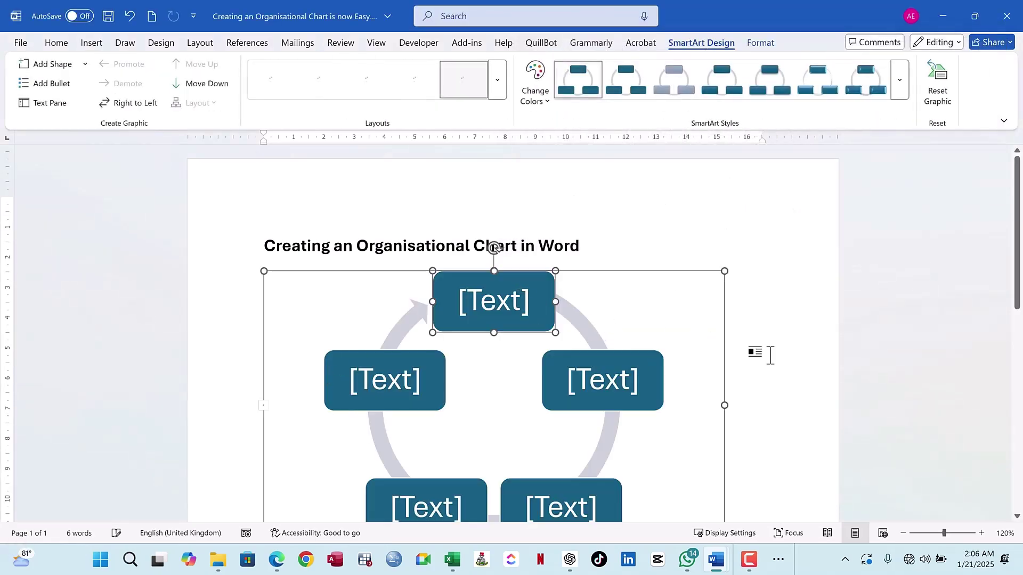
Step: Try out the text placeholders of the cycle graphic one after another without entering text, and leave the graphic
scroll(833, 349, down, 2)
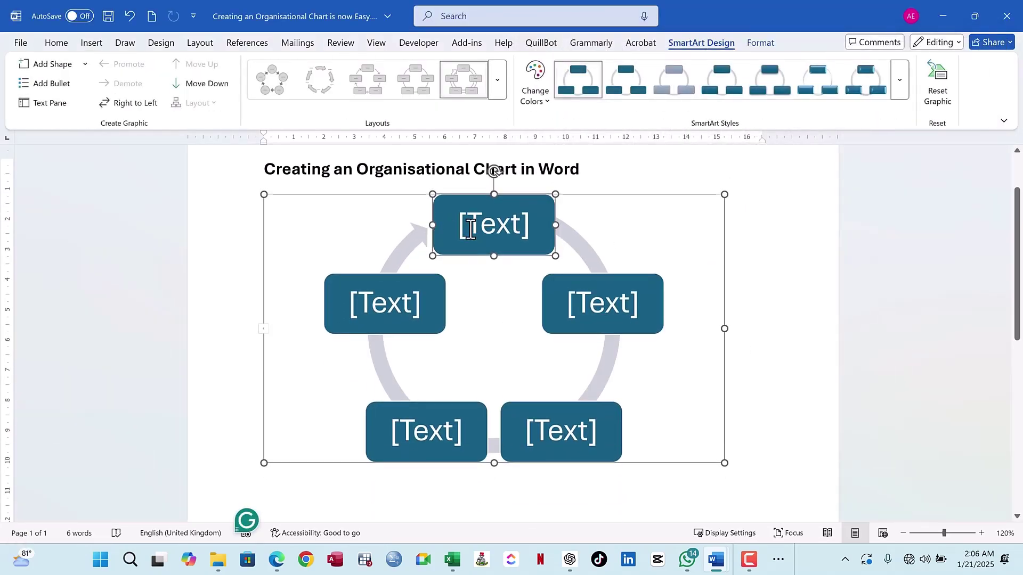
click(607, 301)
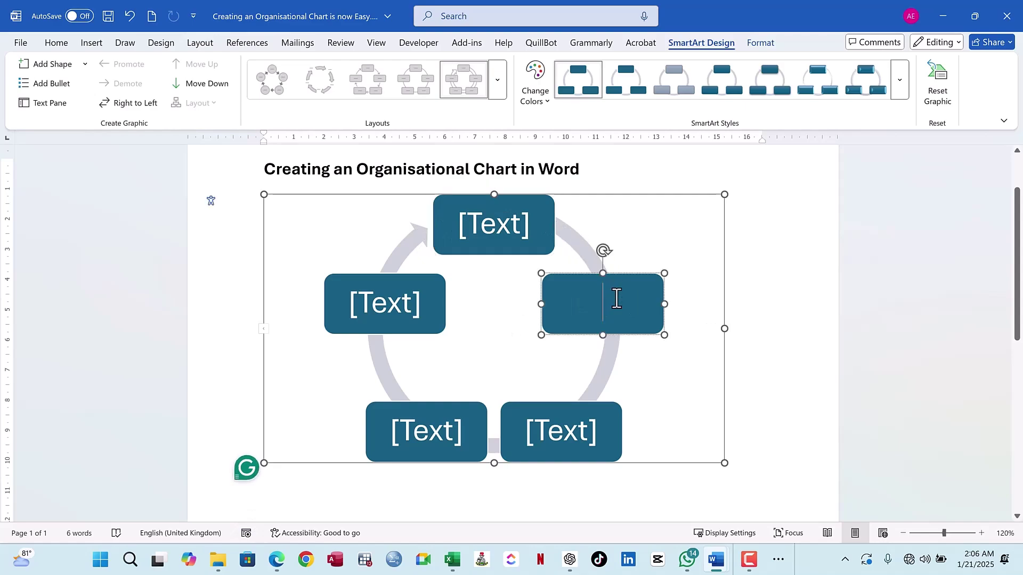
click(592, 429)
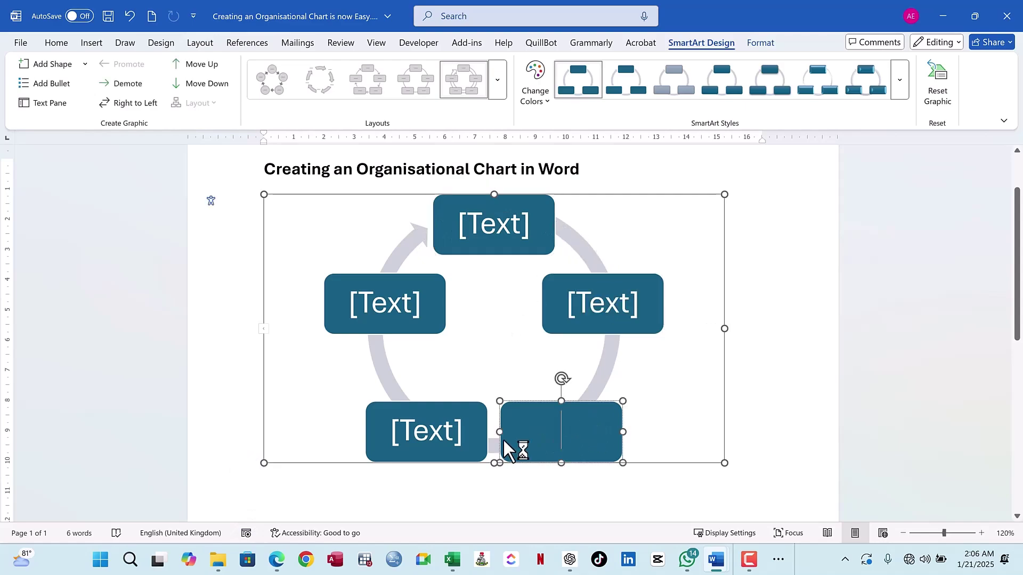
click(440, 431)
click(366, 323)
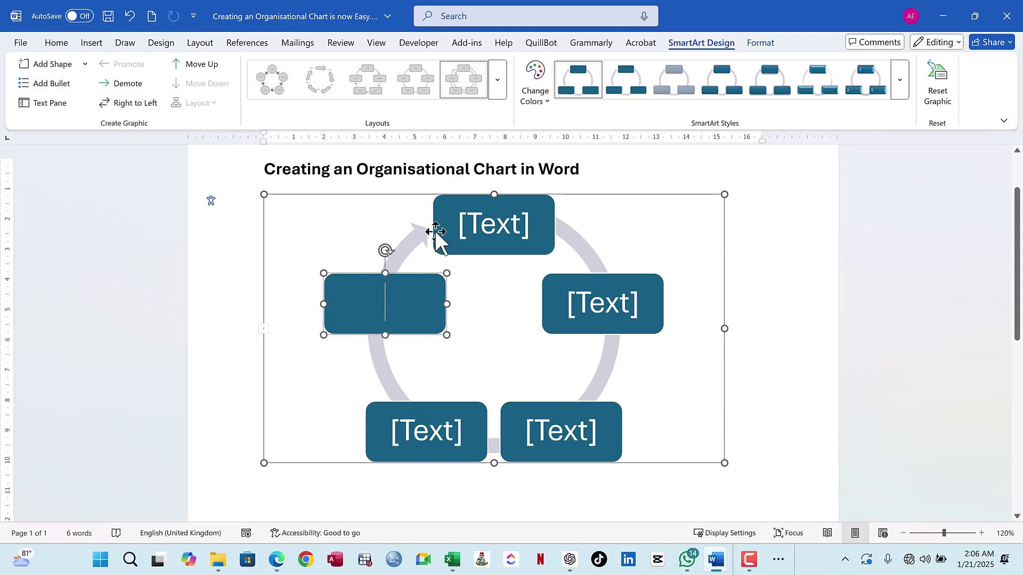
click(491, 221)
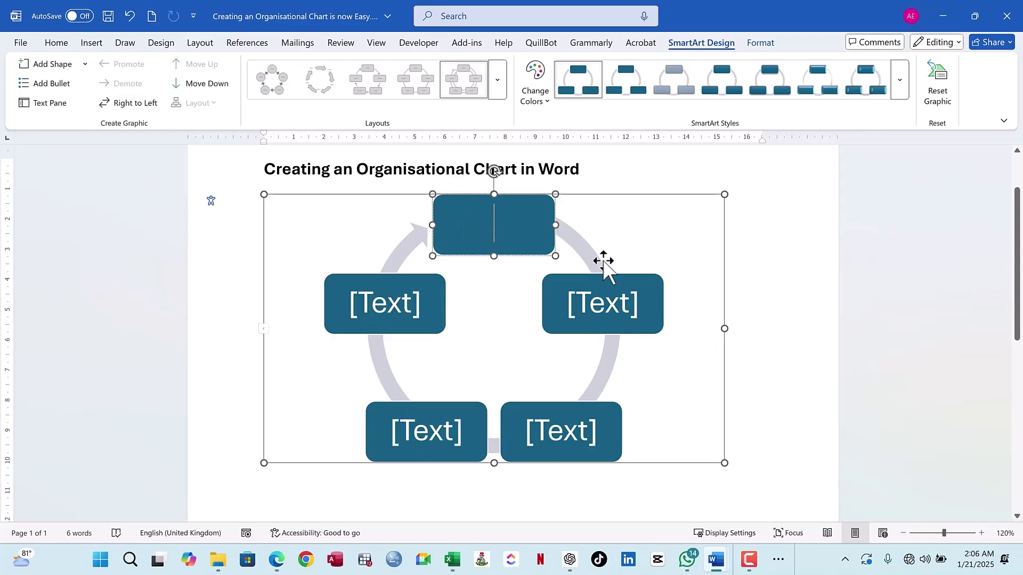
click(757, 403)
key(ctrl+z)
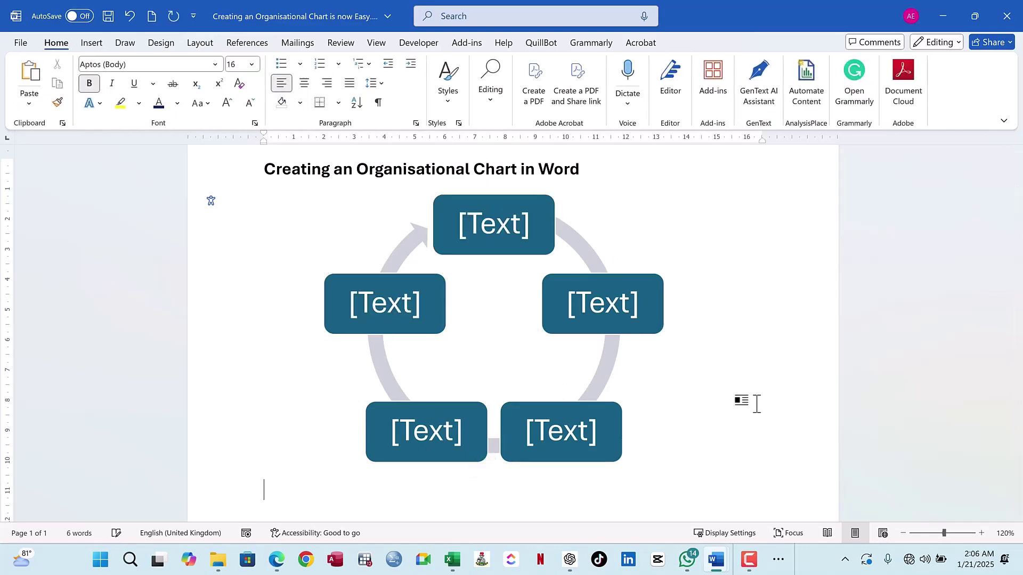
Step: Insert an Organization Chart SmartArt graphic from the Hierarchy category below the cycle graphic
click(90, 44)
click(283, 65)
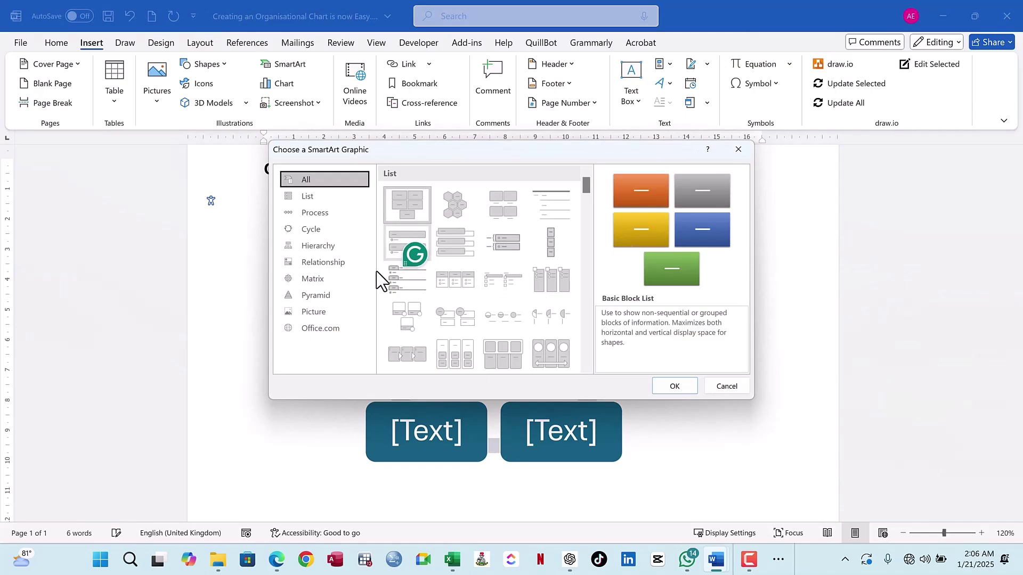
click(325, 264)
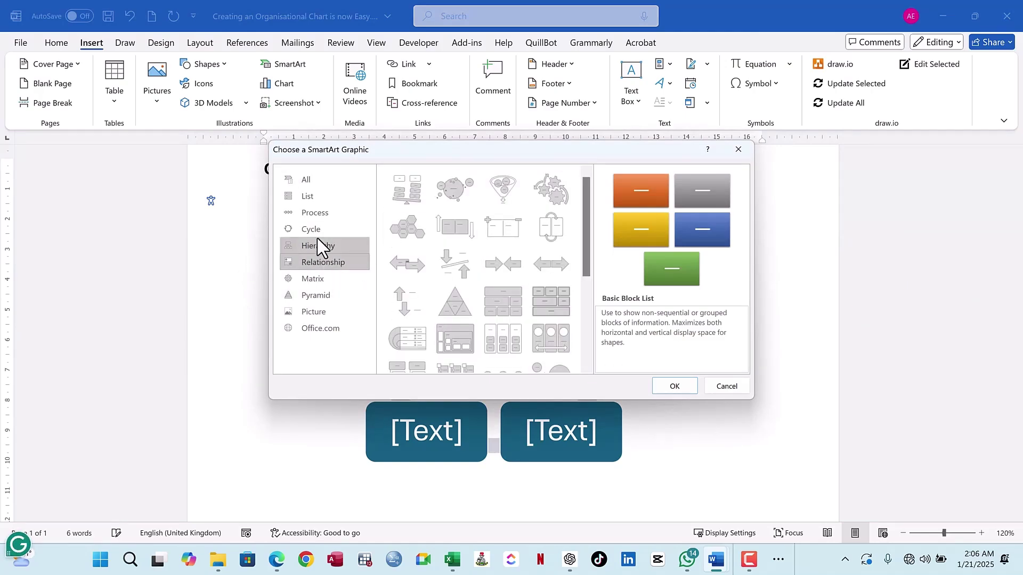
click(316, 244)
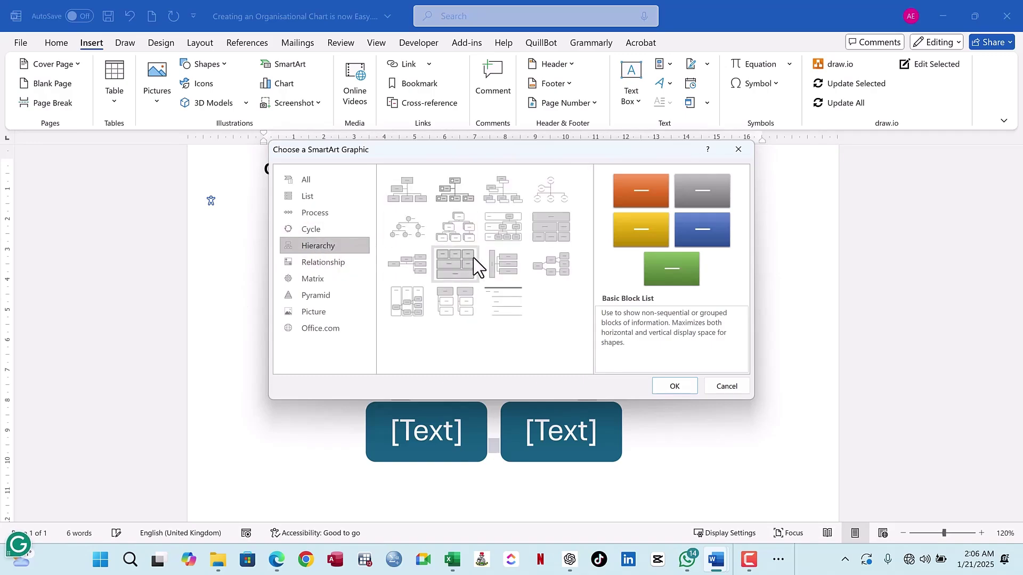
click(412, 192)
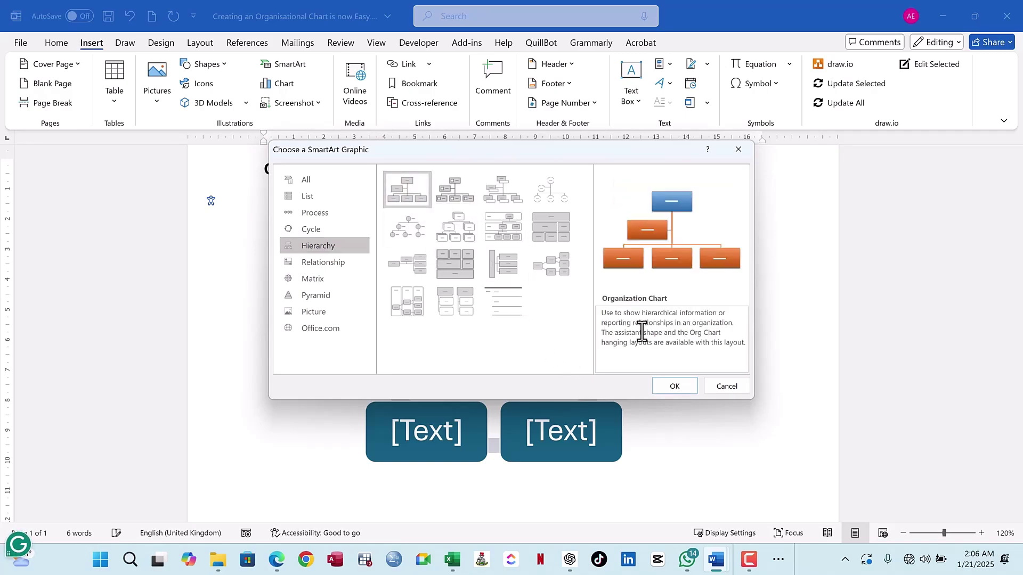
click(673, 388)
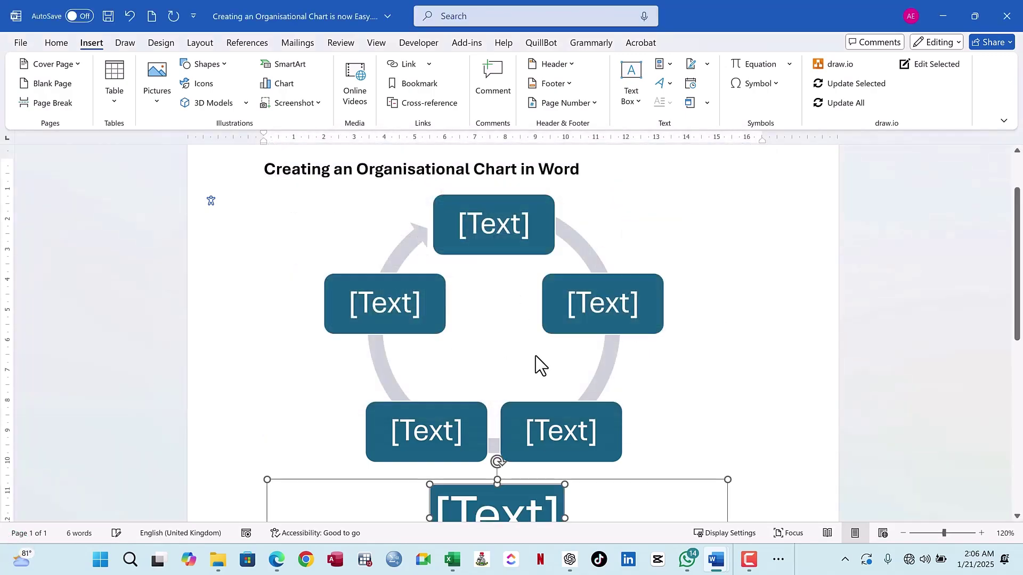
Step: Label the top box of the organization chart CEO
scroll(535, 362, down, 7)
scroll(482, 266, up, 1)
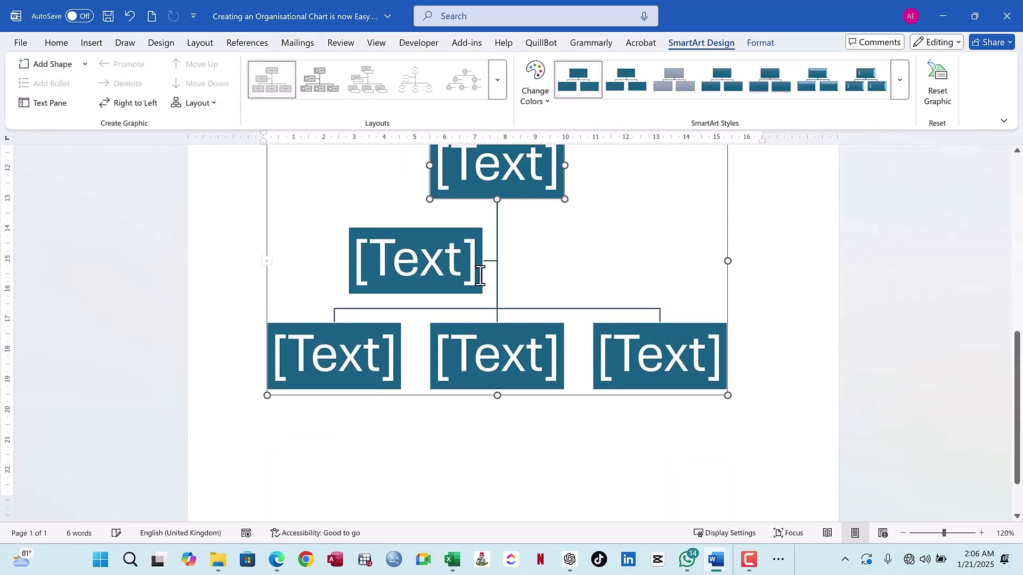
scroll(486, 256, up, 1)
click(495, 211)
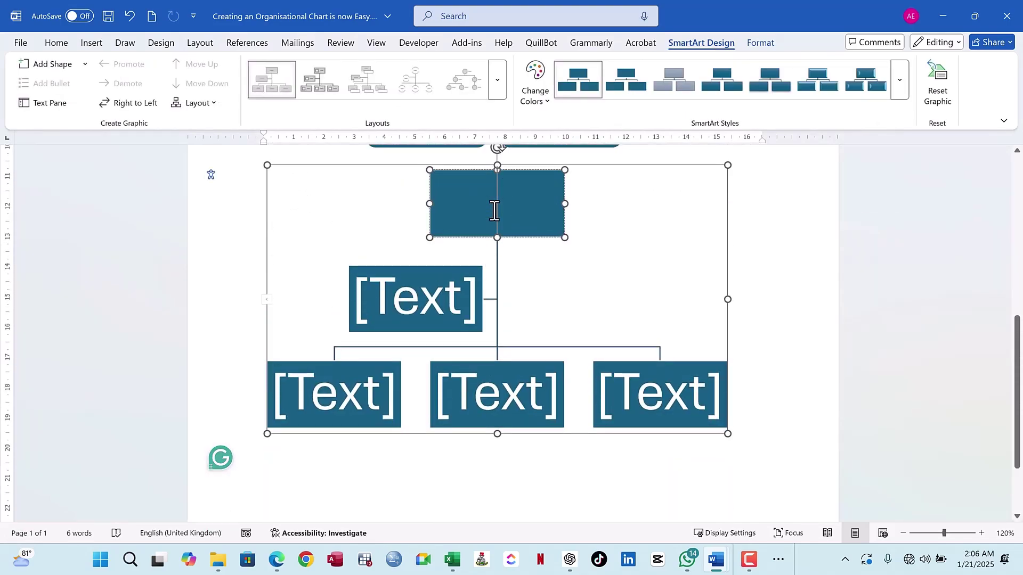
text(CE)
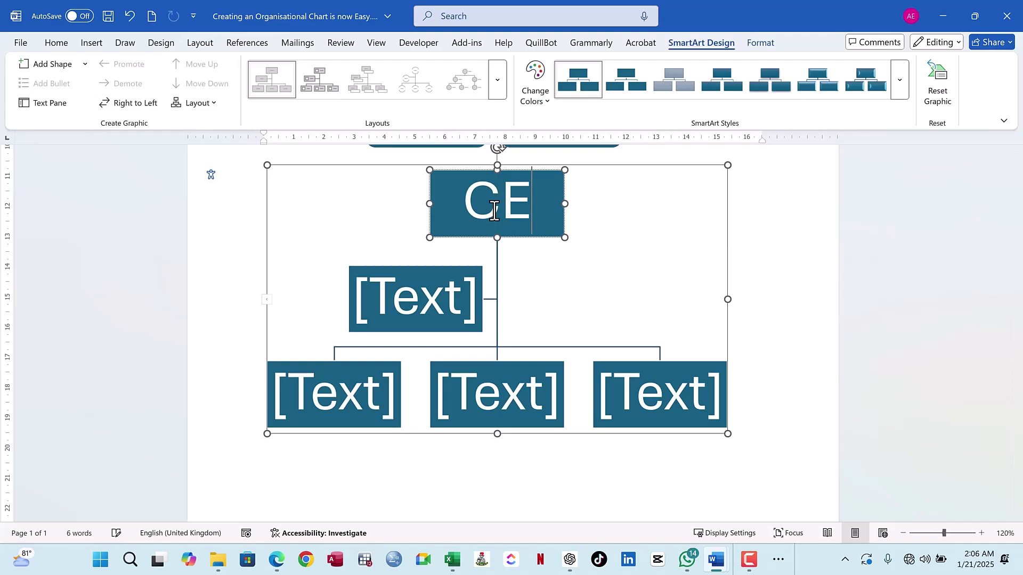
text(O)
Step: Label the assistant box beneath the CEO Company Sec
click(443, 286)
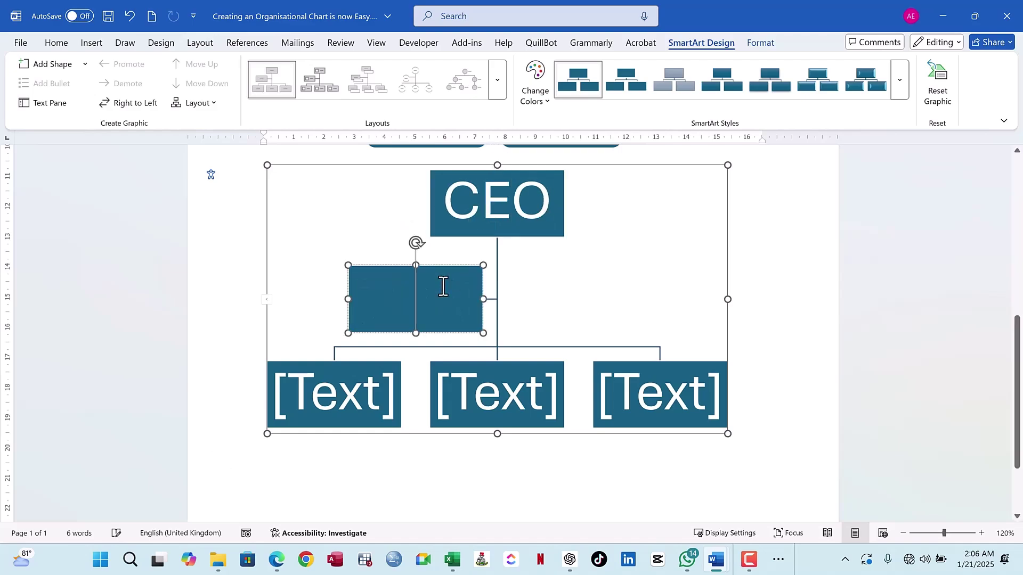
text(Companu)
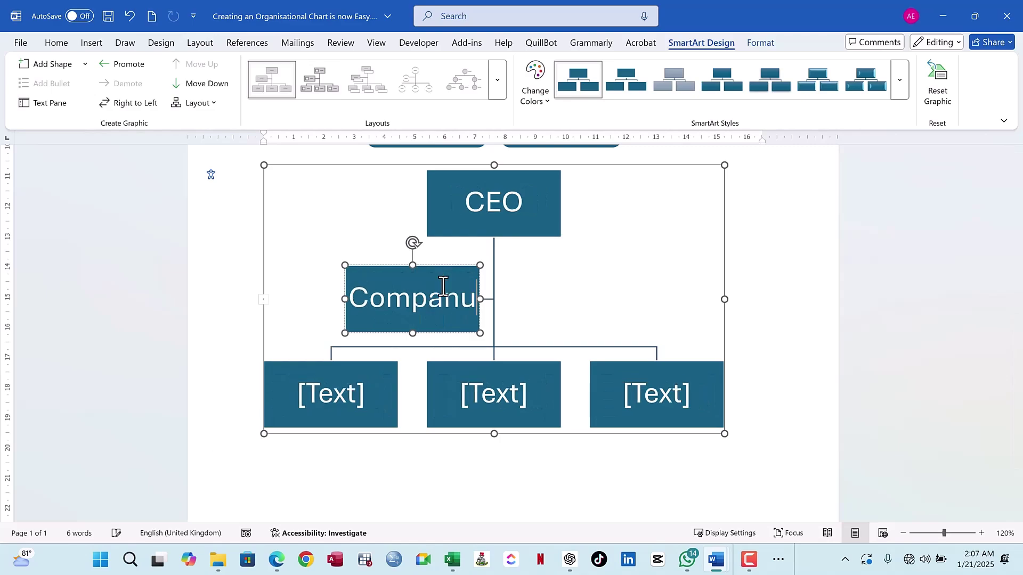
key(BackSpace)
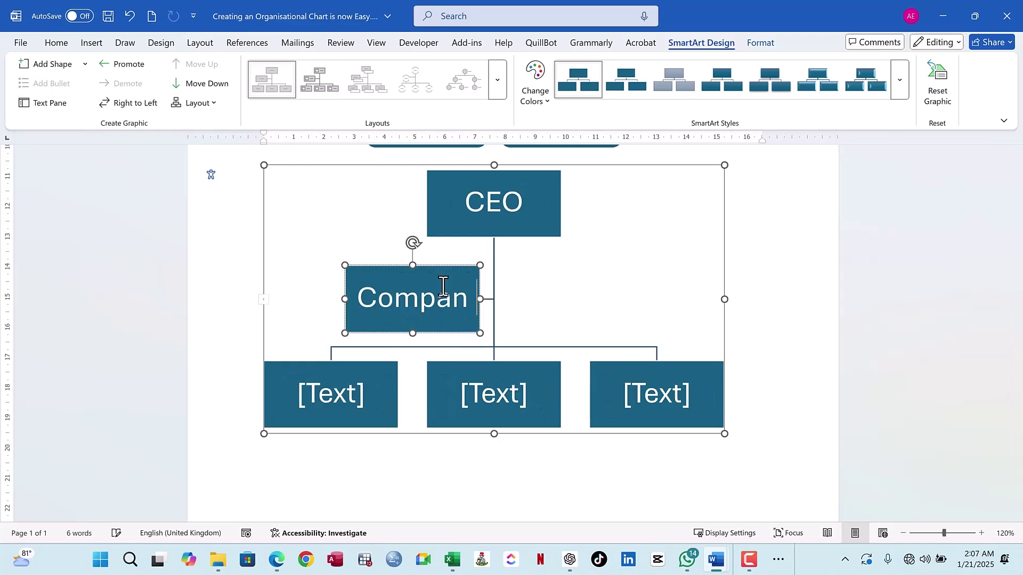
text(y Sec)
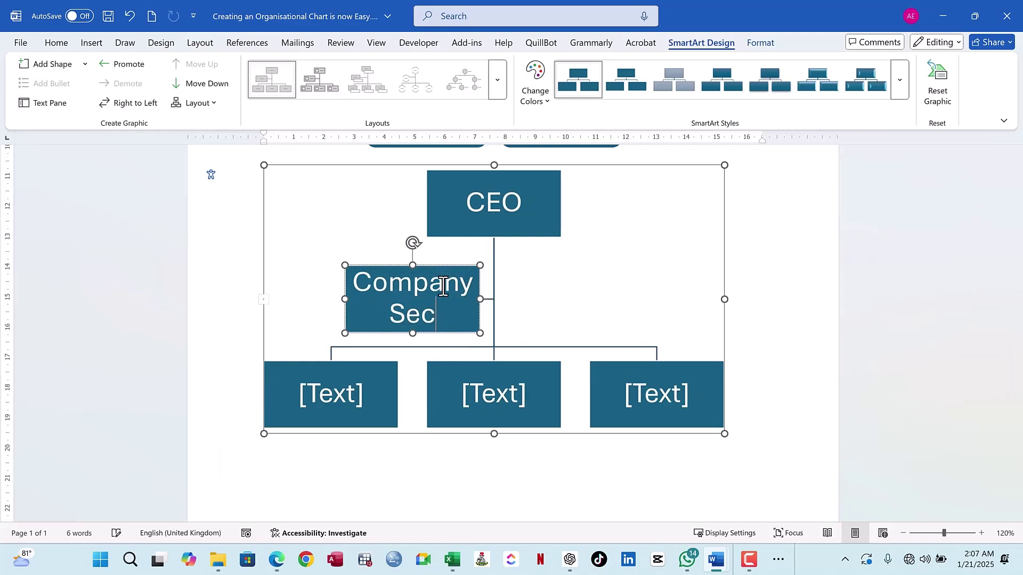
Step: Label the first box in the bottom row of the organization chart Director FInance
click(369, 392)
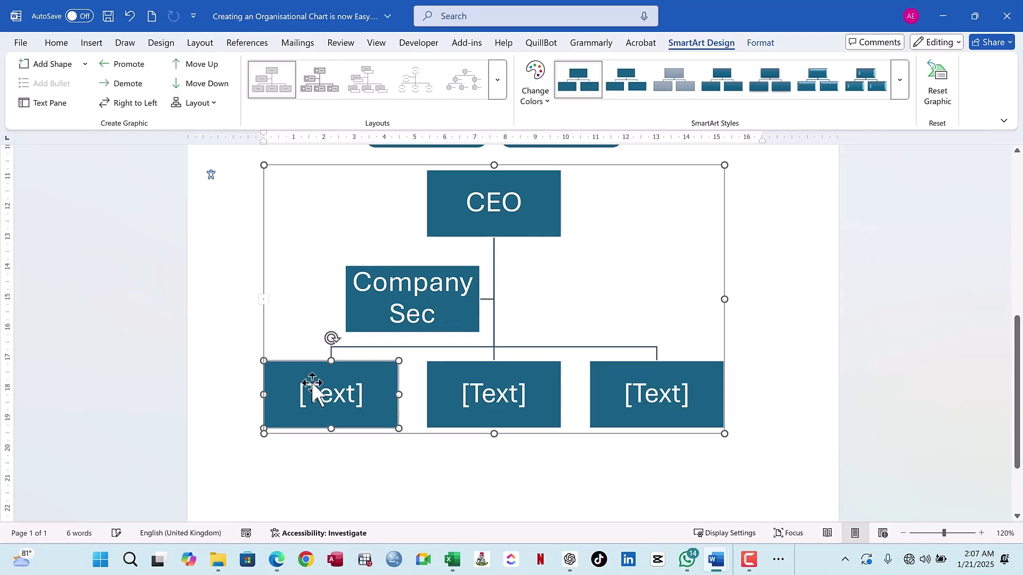
click(324, 399)
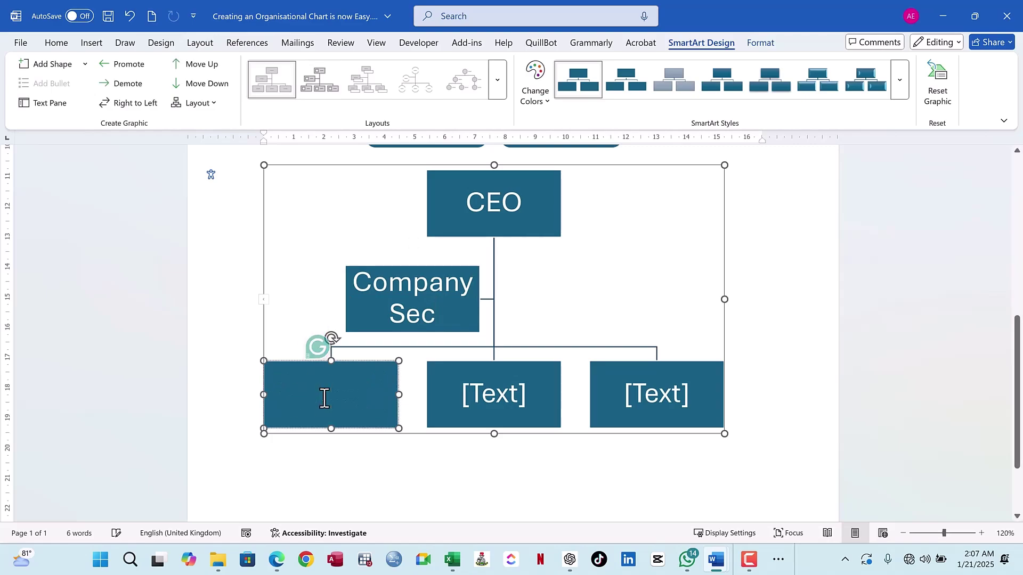
text(Director)
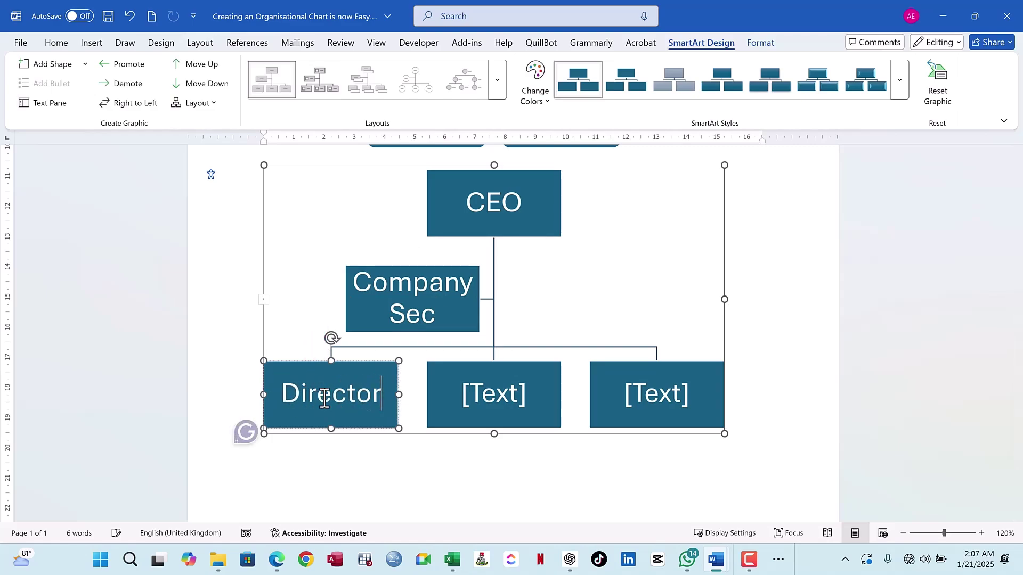
text( Financ)
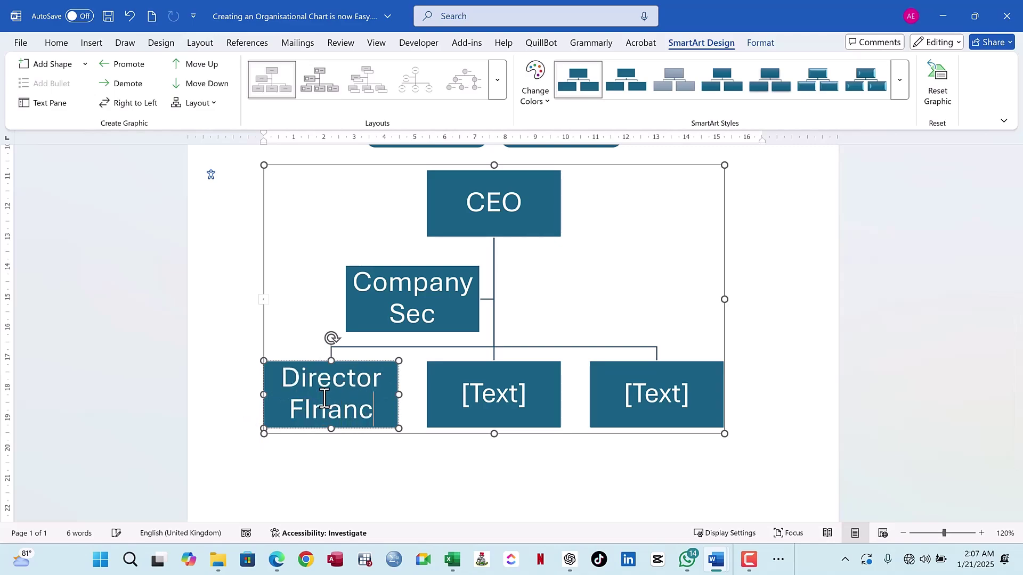
text(e)
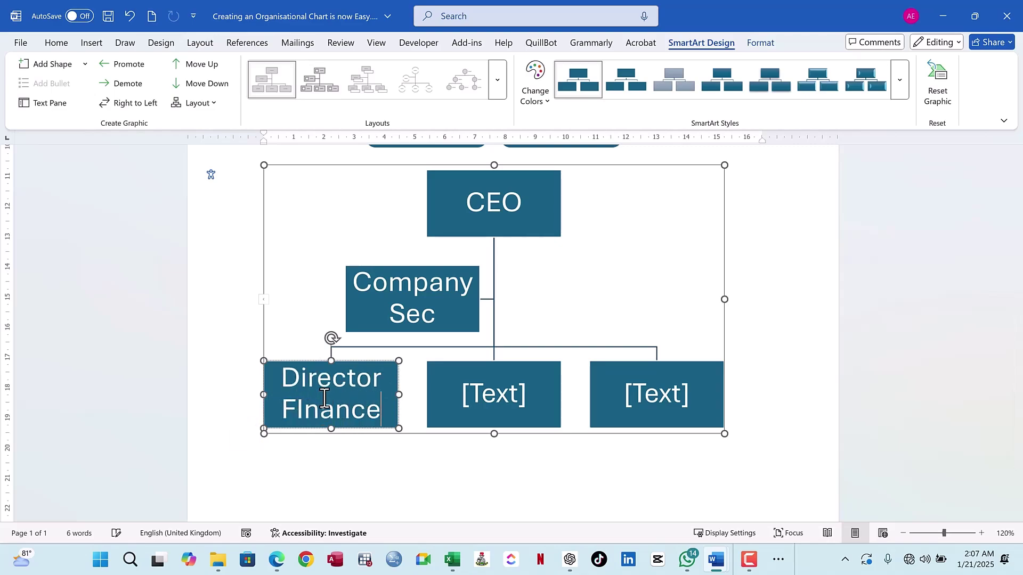
Step: Label the middle box in the bottom row of the organization chart Director HR
click(509, 394)
text(Direc)
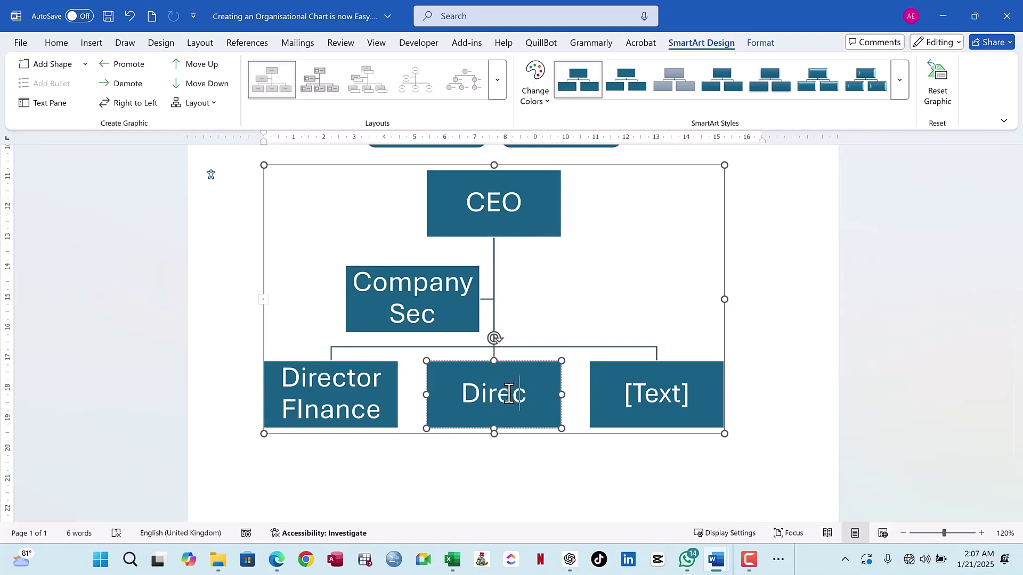
text(tor HR)
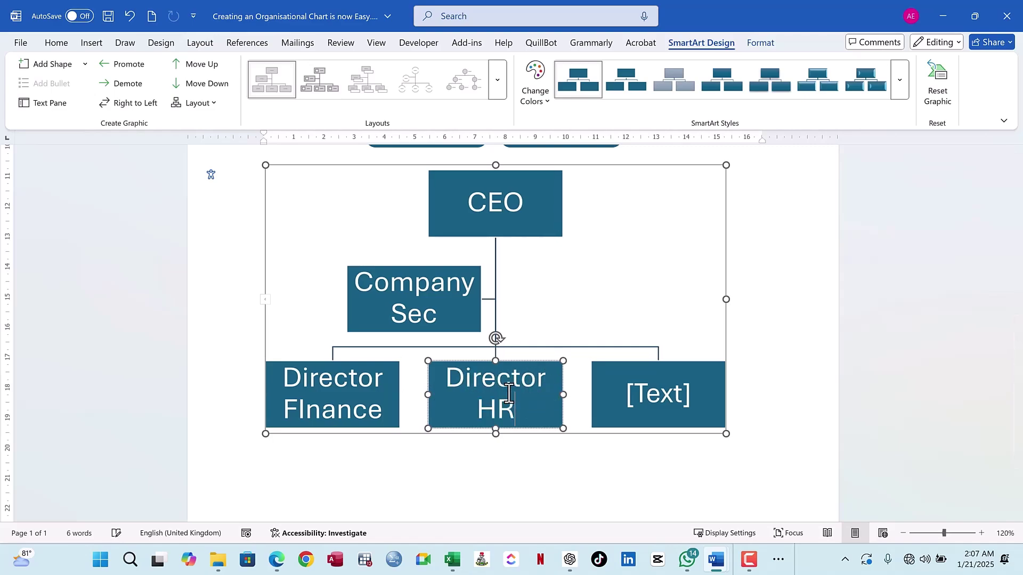
Step: Label the last box in the bottom row of the organization chart Director Sales
click(644, 391)
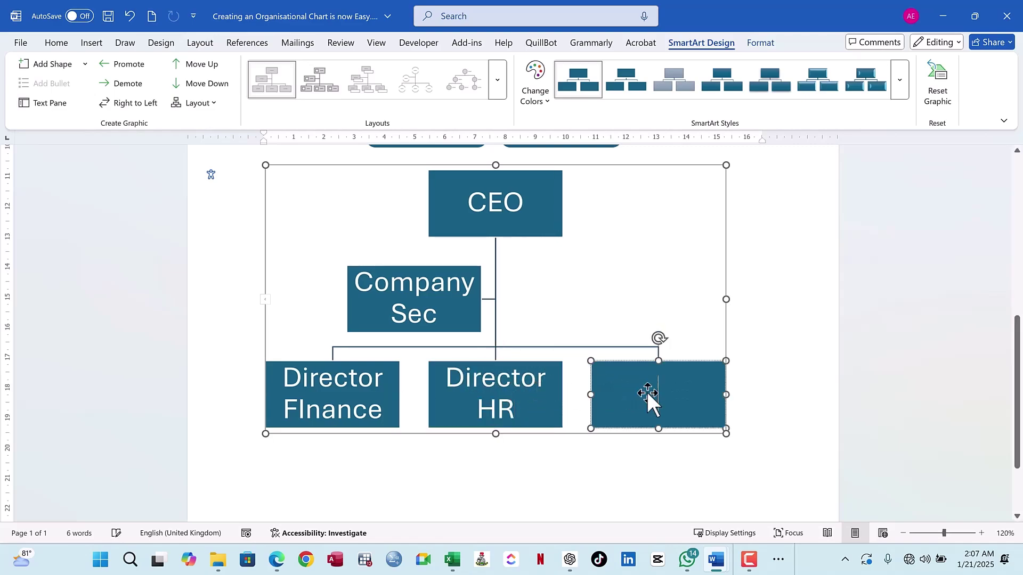
text(Director)
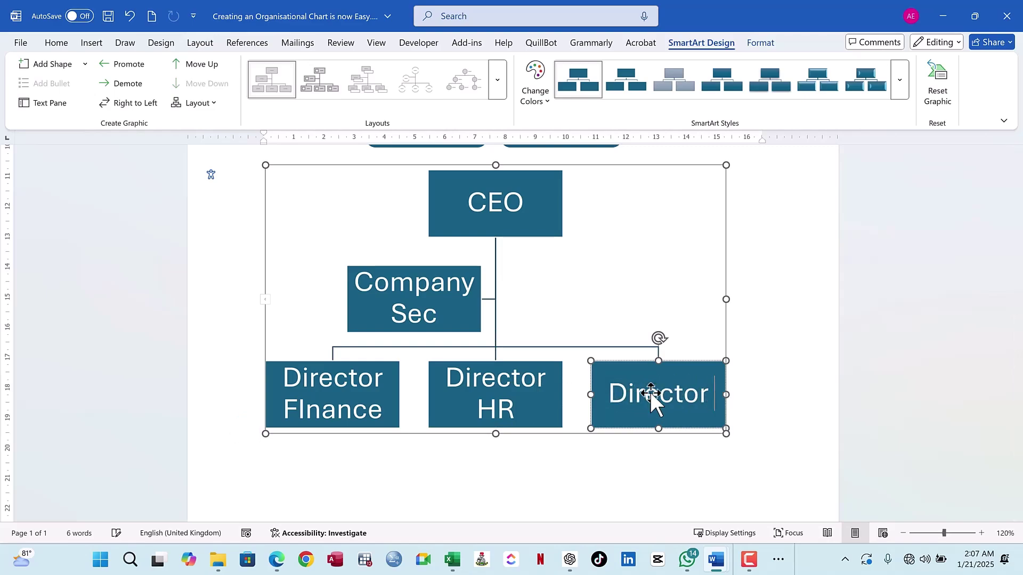
text( Sales)
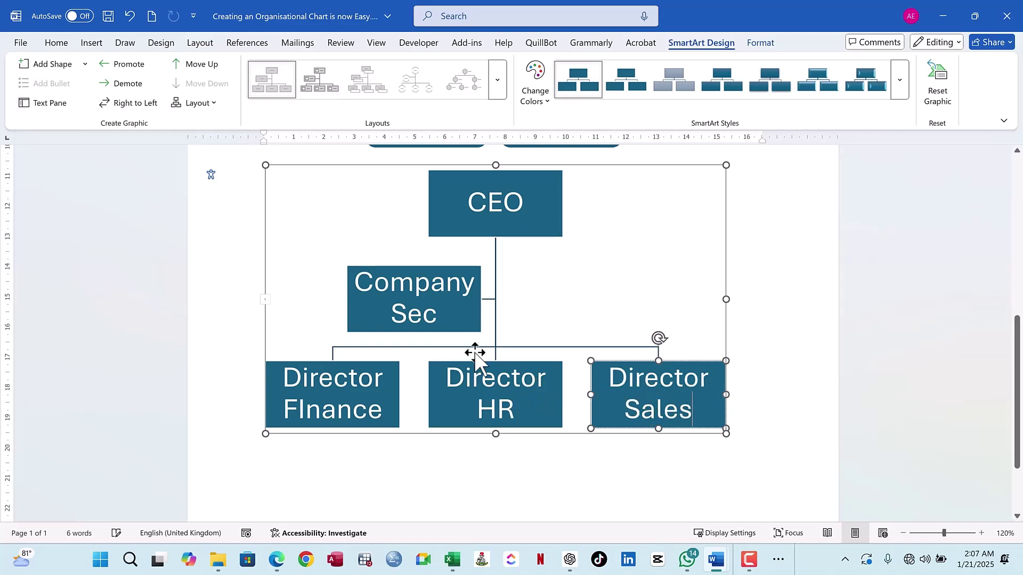
Step: Try a 3-D SmartArt style on the organization chart, preview alternatives such as Bird's Eye Scene, and restore the plain flat style
click(399, 397)
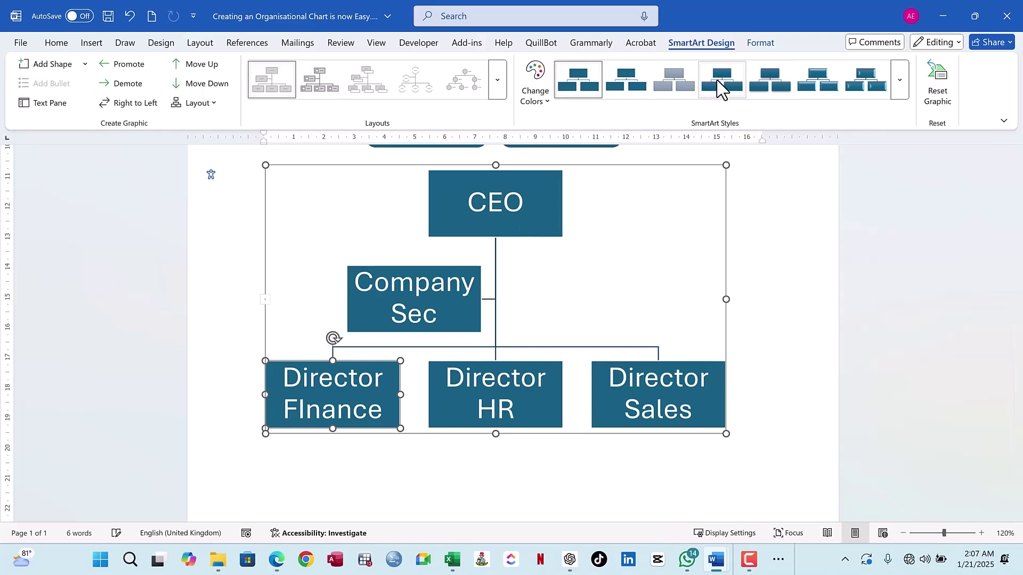
click(862, 79)
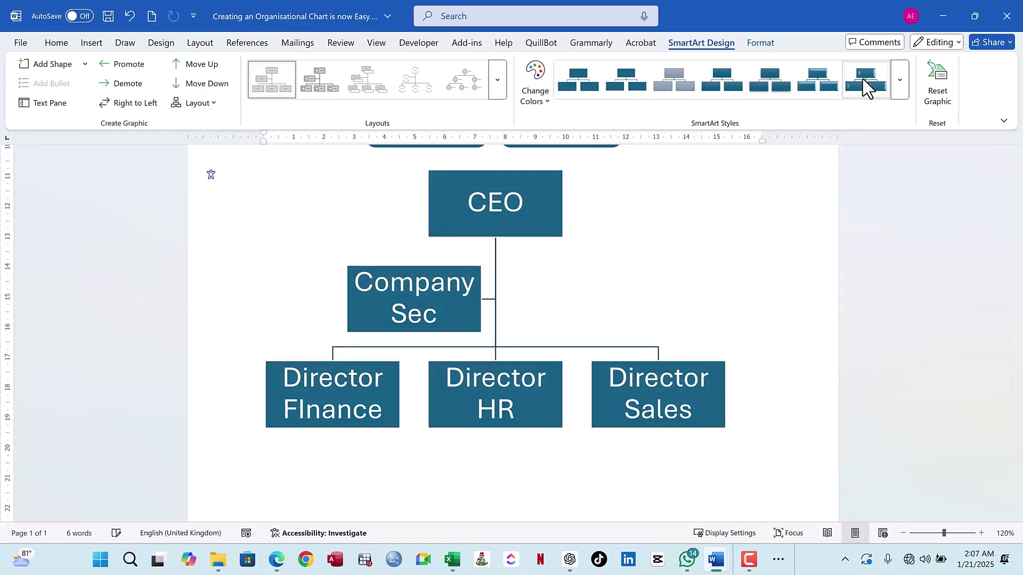
click(901, 81)
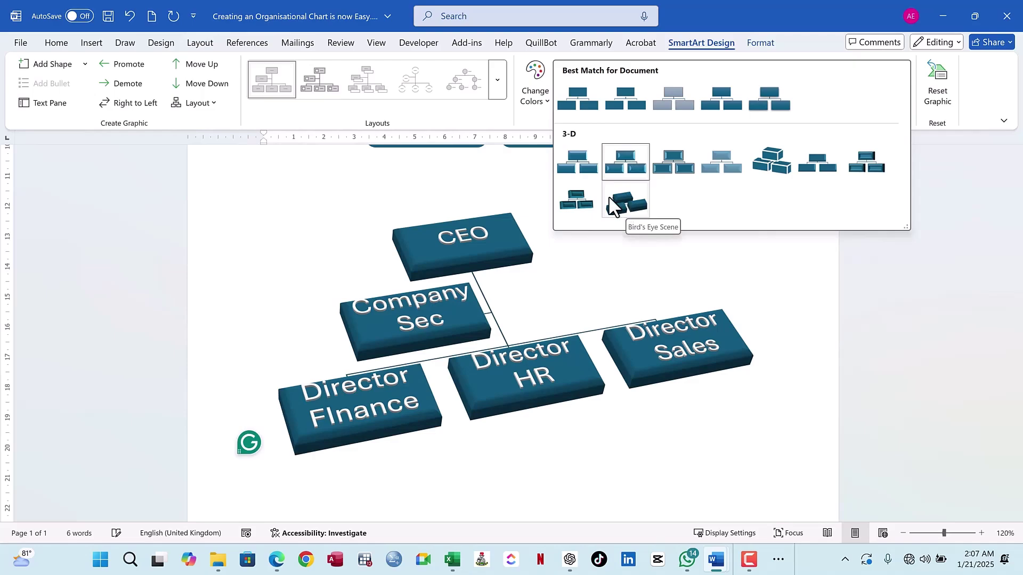
click(589, 102)
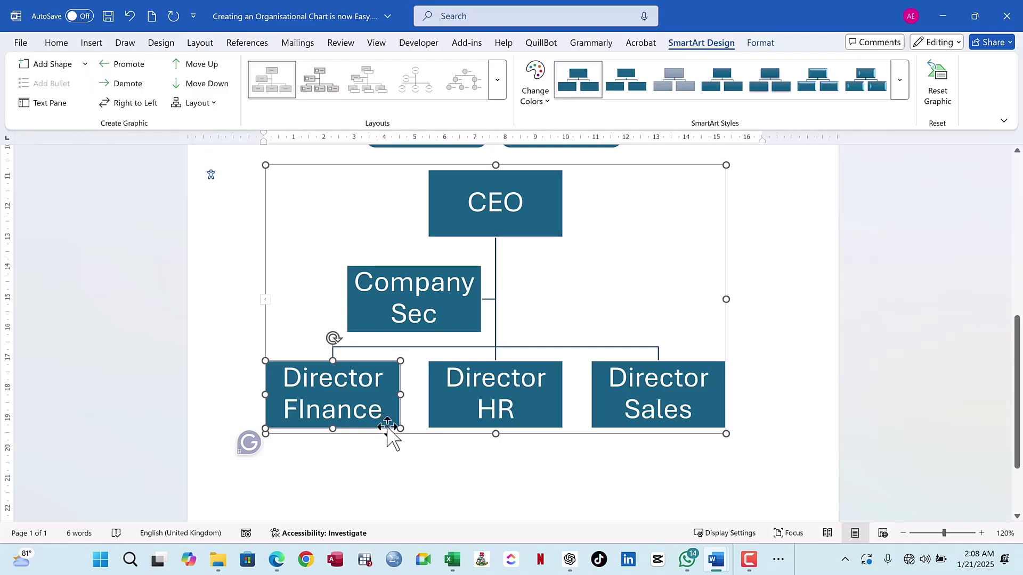
Step: Add a box below the Director FInance box and label it Finance Manager
click(84, 64)
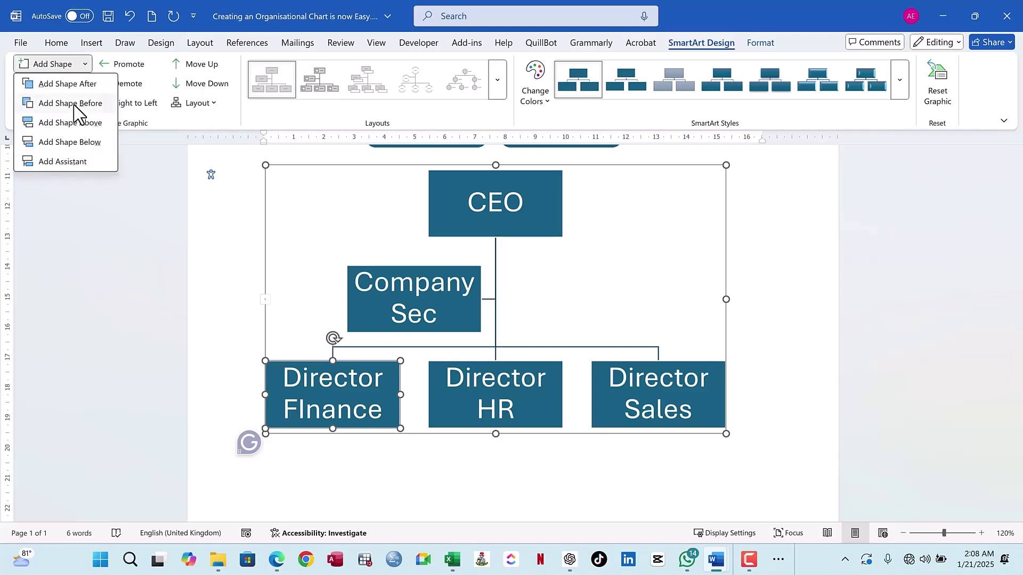
click(90, 143)
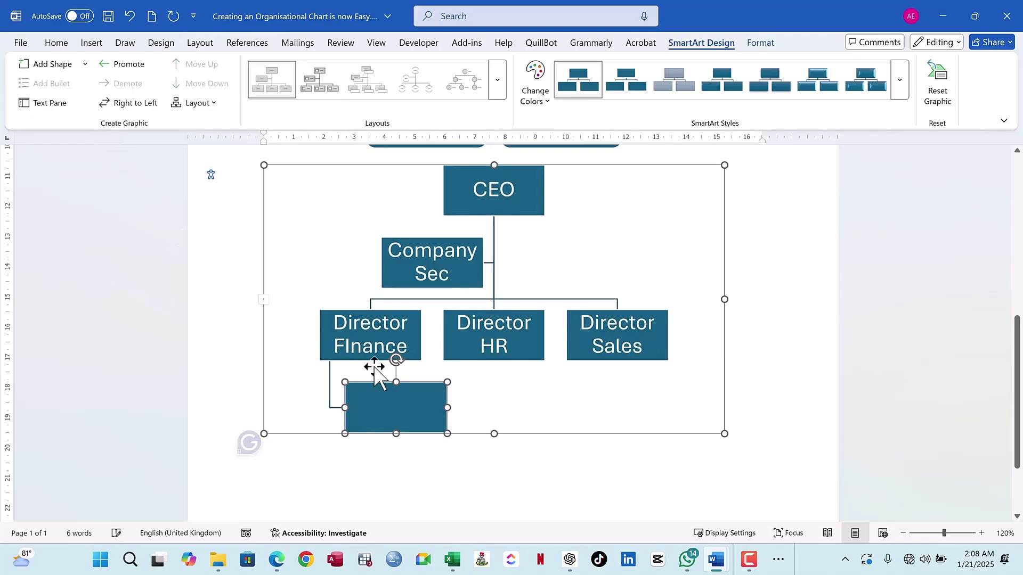
right_click(399, 405)
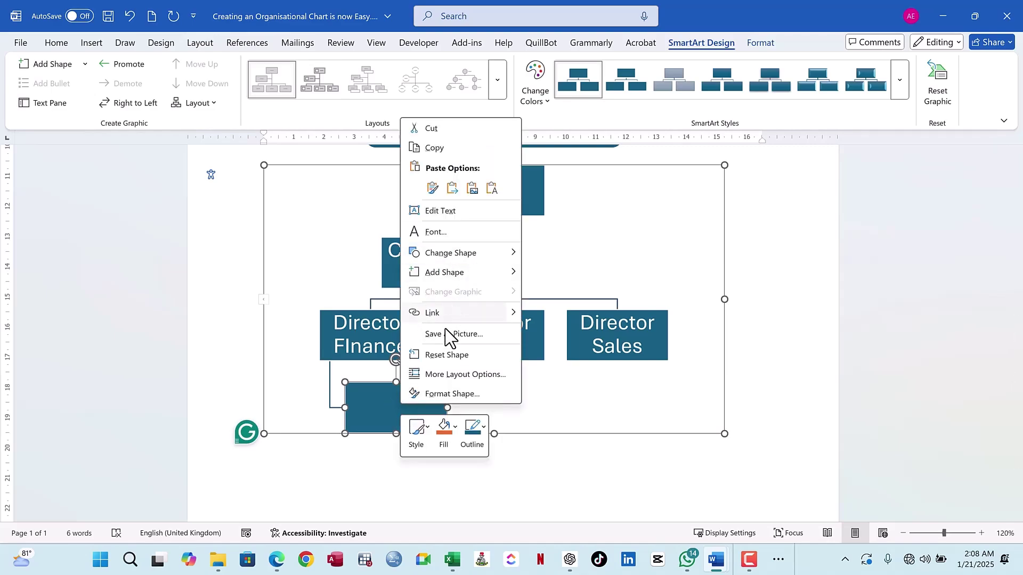
click(445, 212)
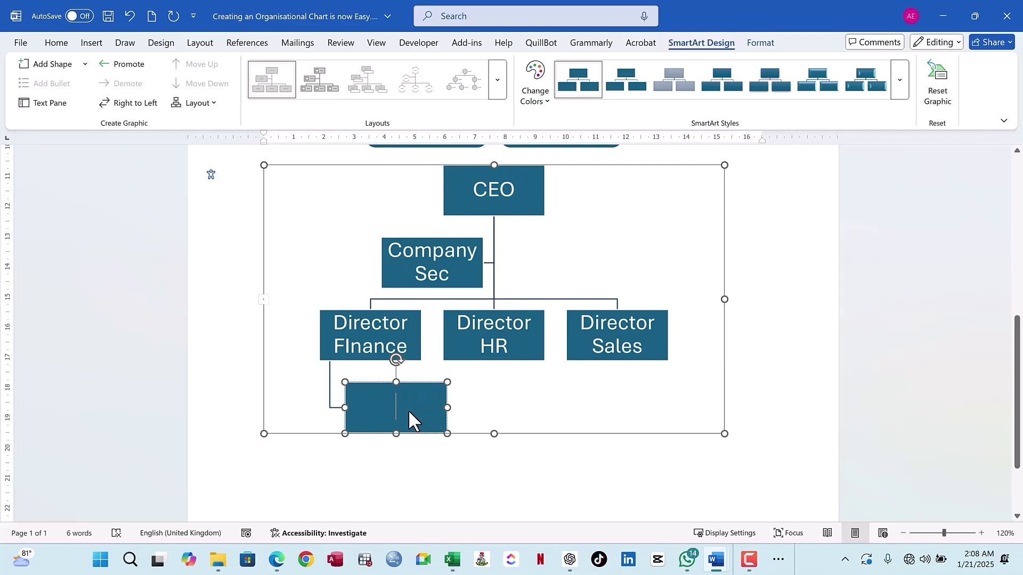
text(Ma)
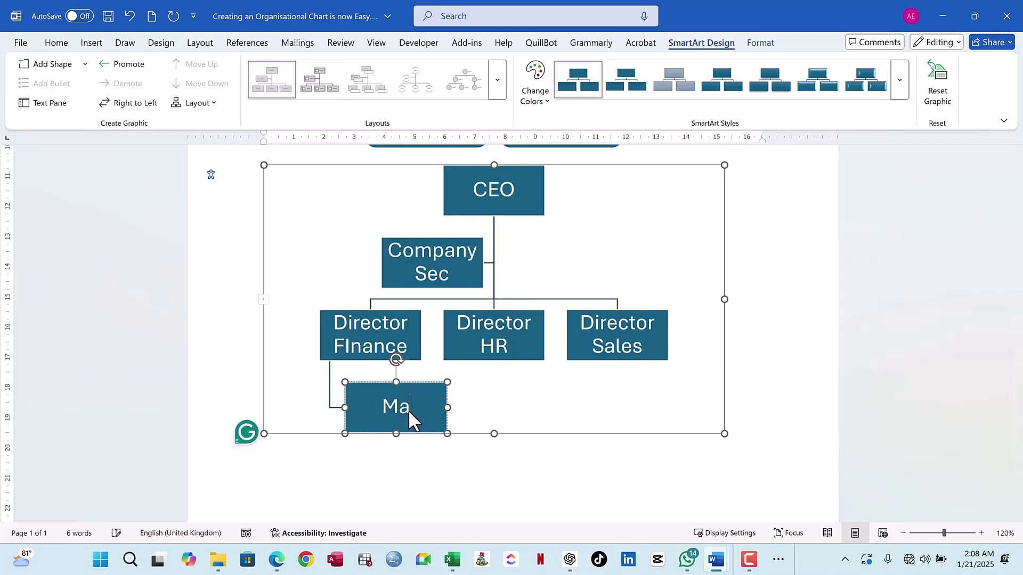
text(nager)
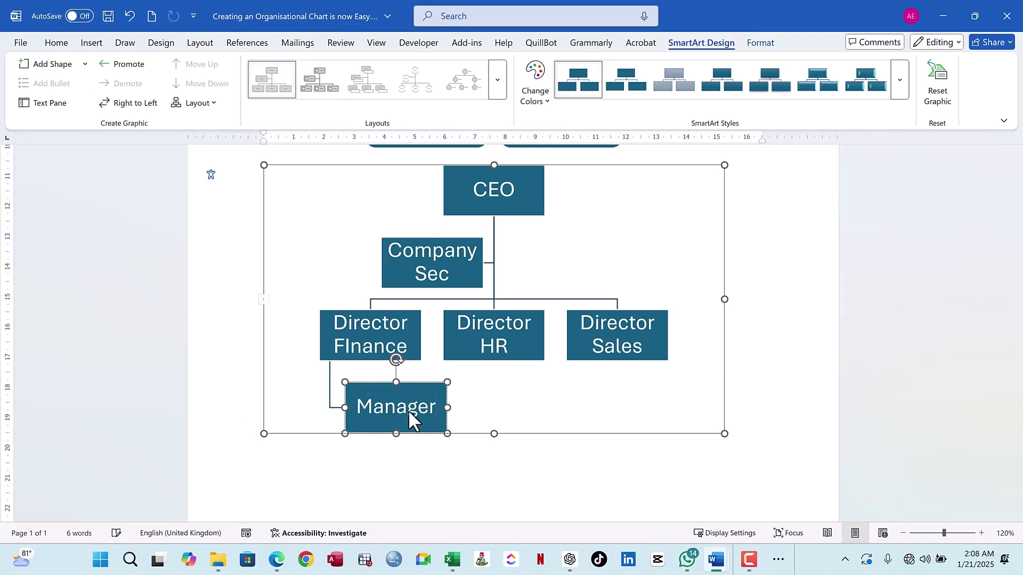
key(BackSpace)
key(BackSpace)
key(BackSpace)
text(Finance Manager)
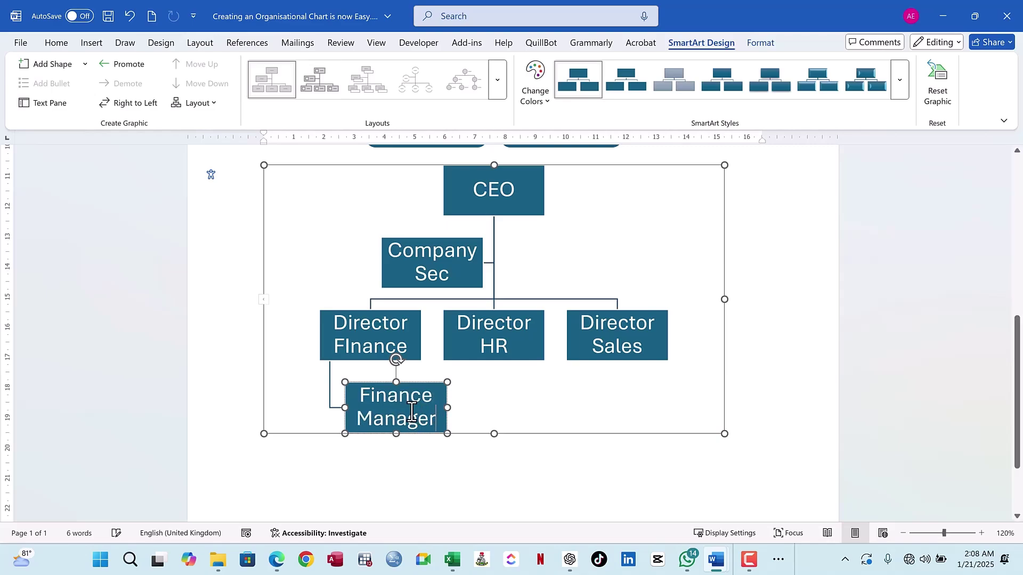
Step: Add an empty box after the Finance Manager box, plus another box below that new one
click(436, 393)
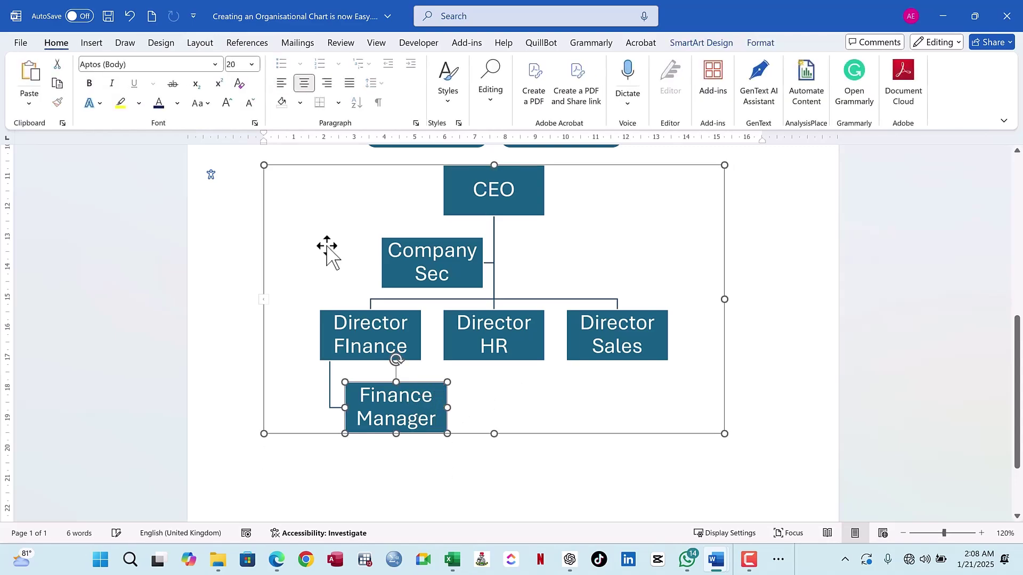
click(711, 45)
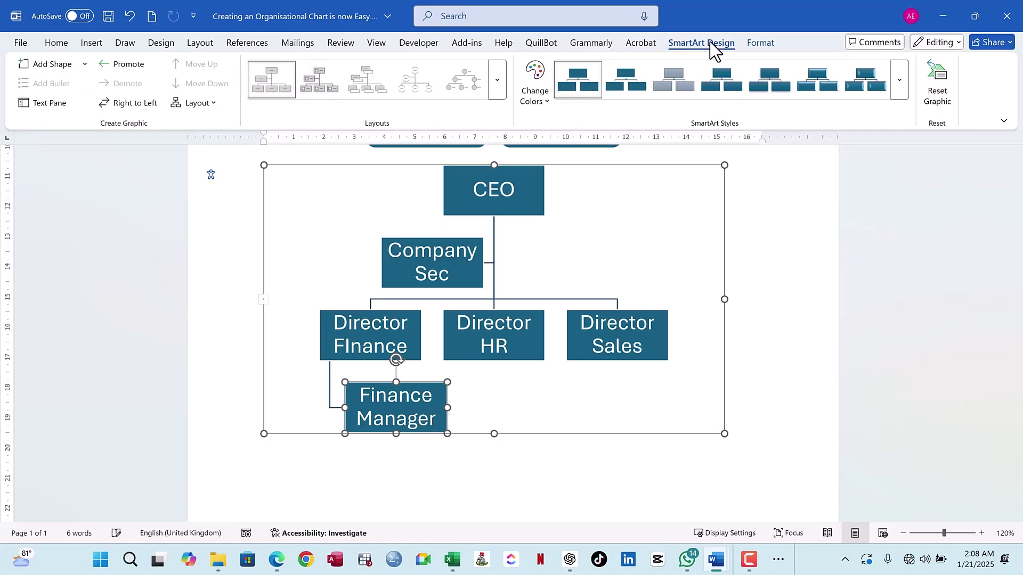
click(84, 64)
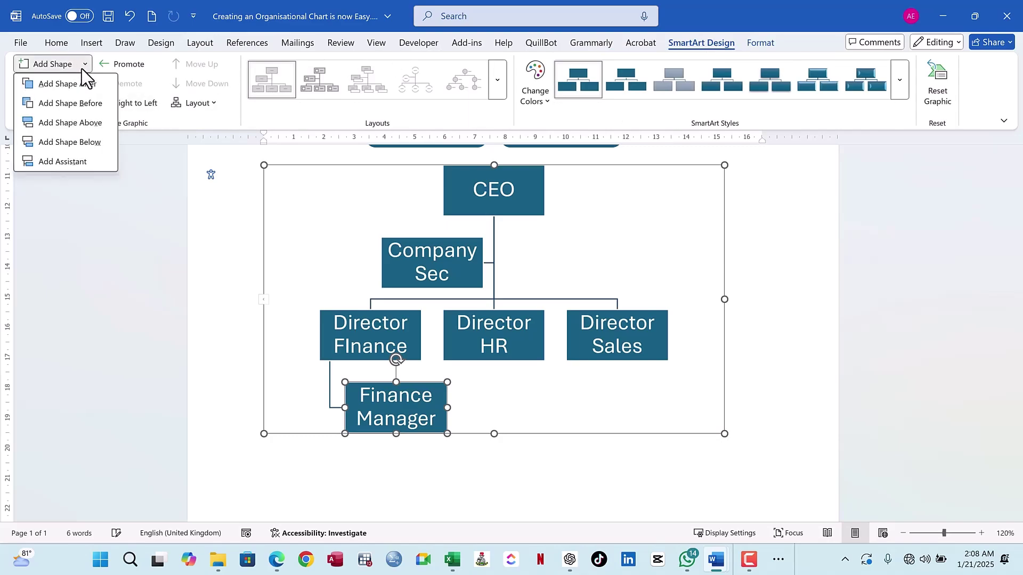
click(75, 87)
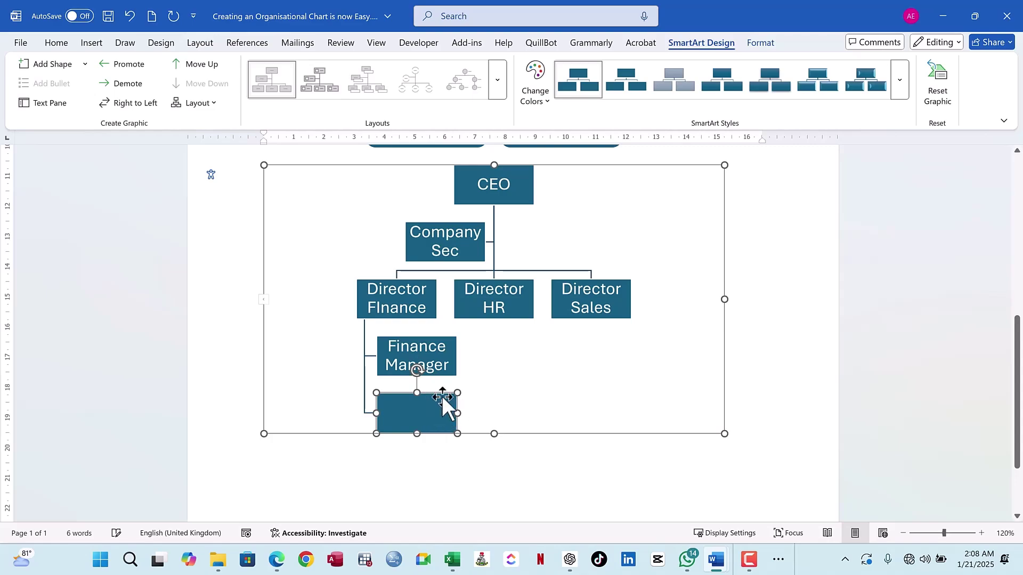
click(85, 65)
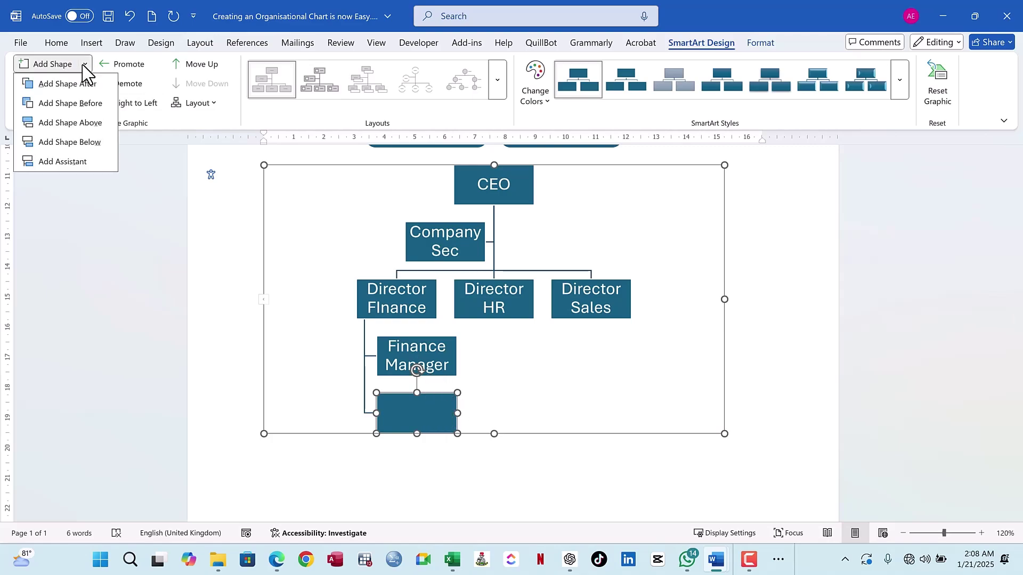
click(88, 142)
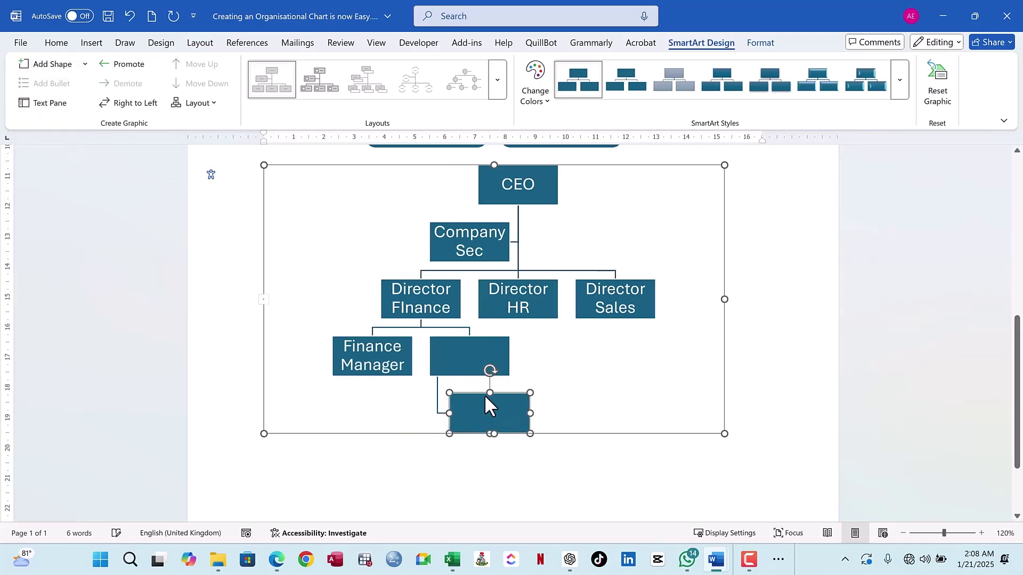
Step: Label the empty box beside Finance Manager Marketing Manager
click(464, 357)
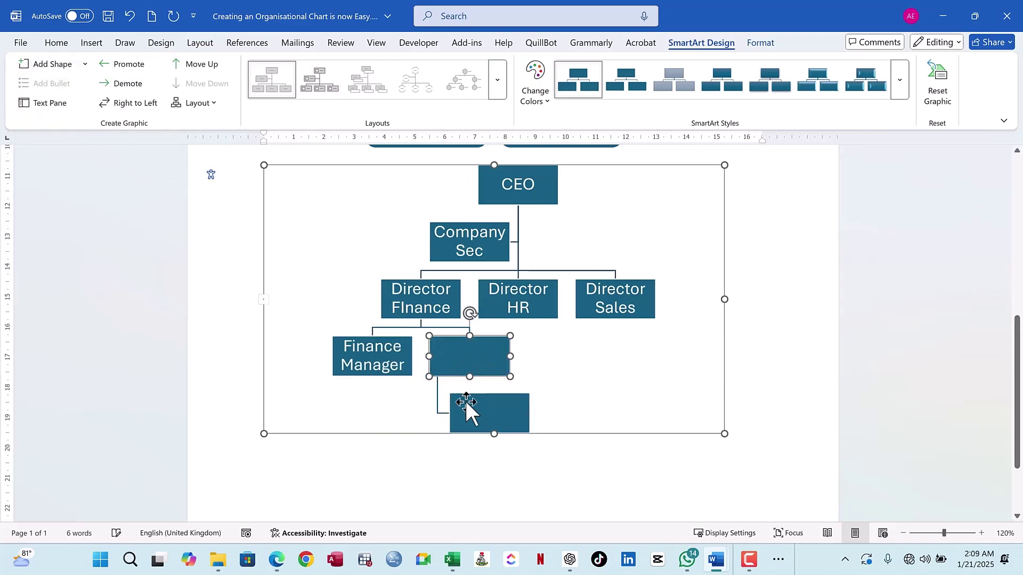
click(484, 406)
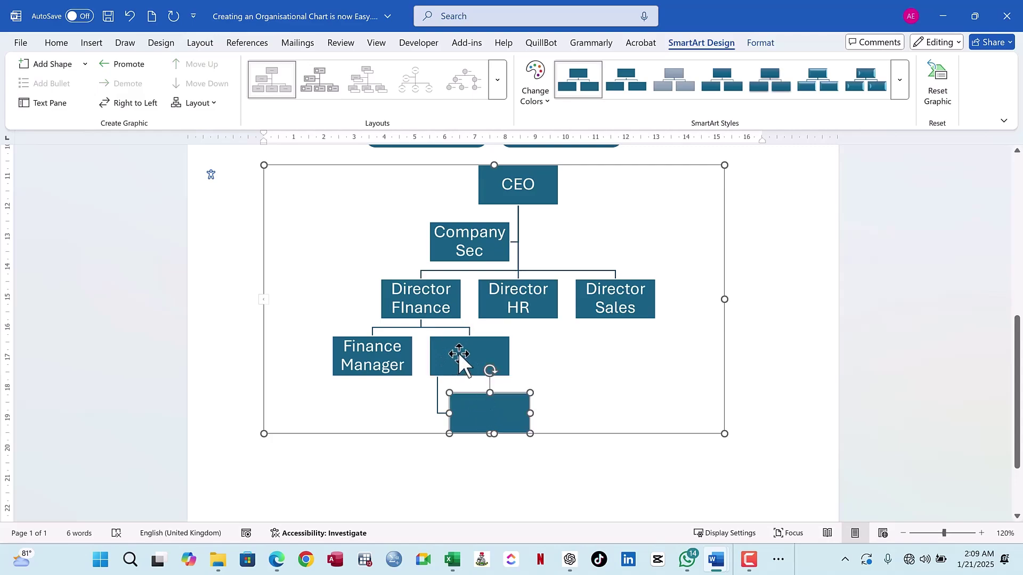
click(459, 352)
click(375, 356)
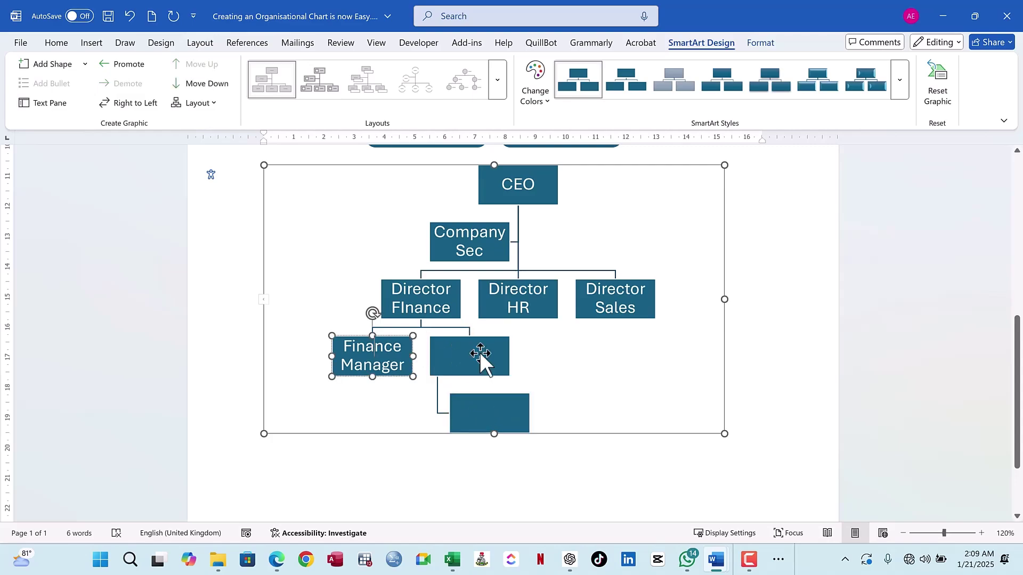
click(481, 353)
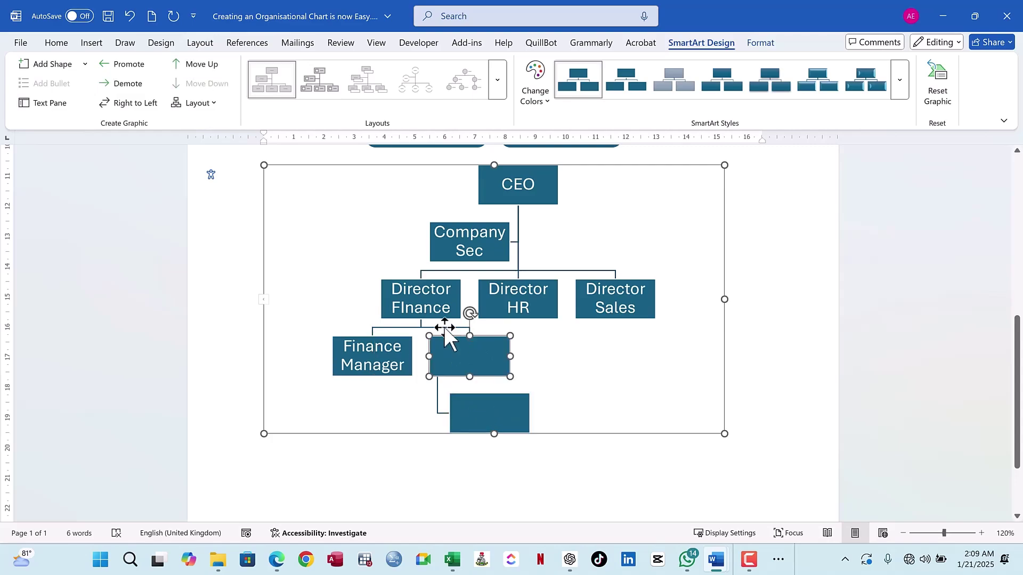
right_click(472, 355)
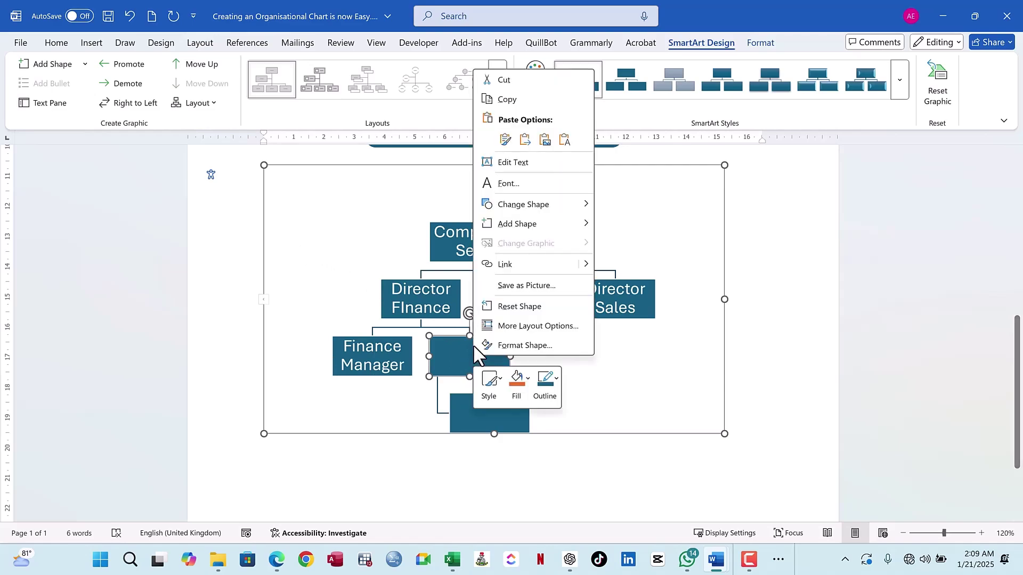
click(524, 163)
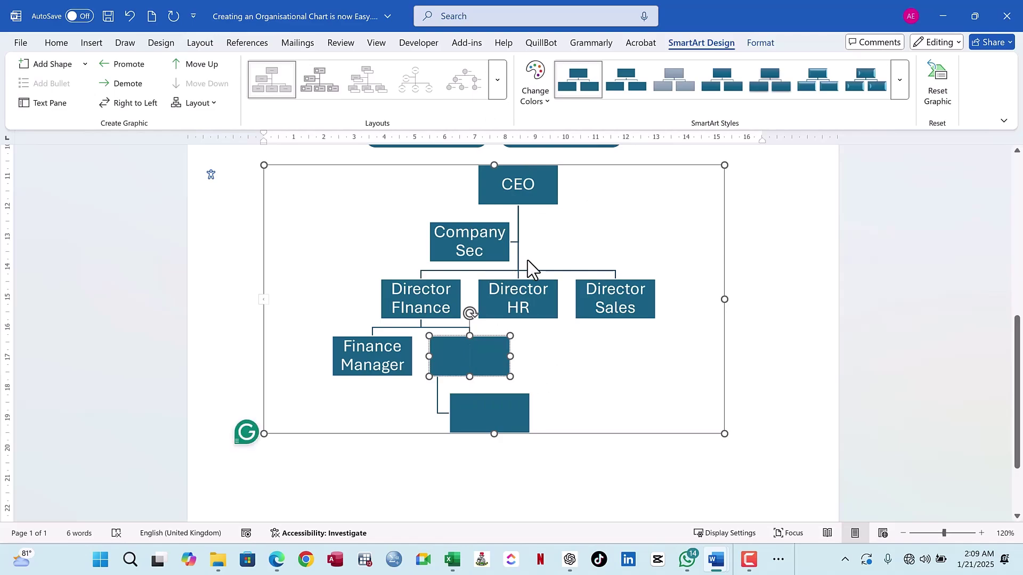
text(Mar)
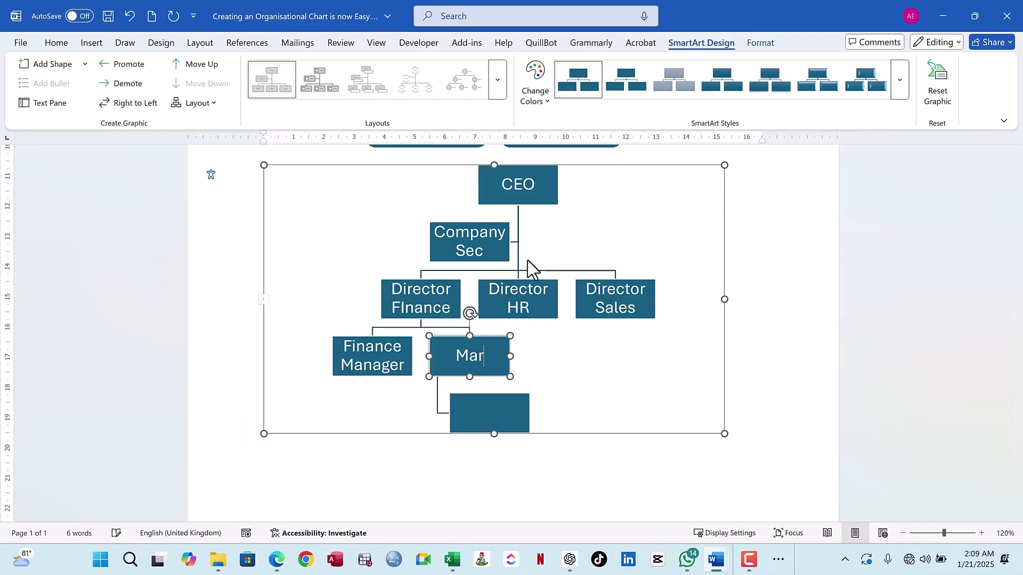
text(keting)
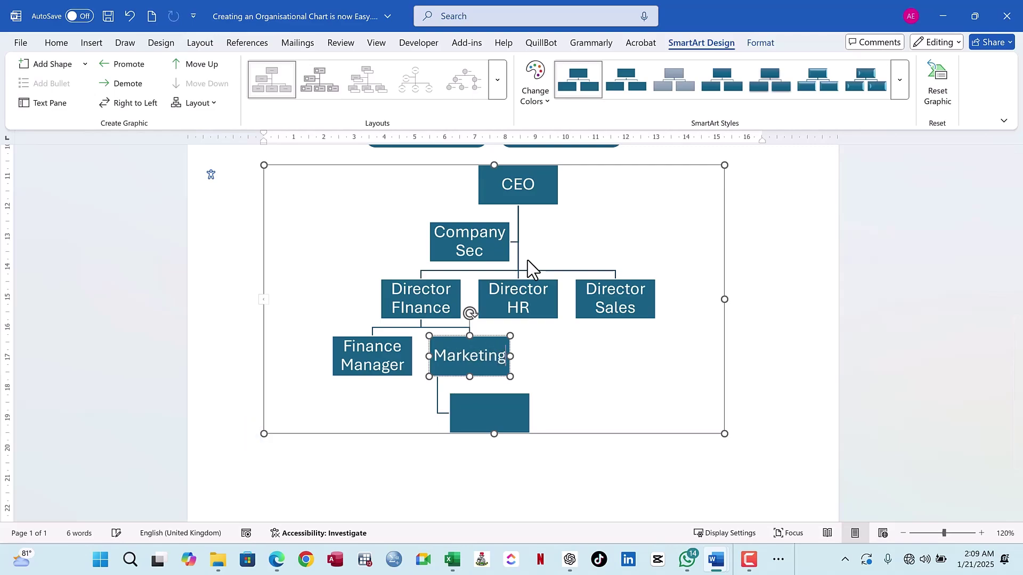
text( Manager)
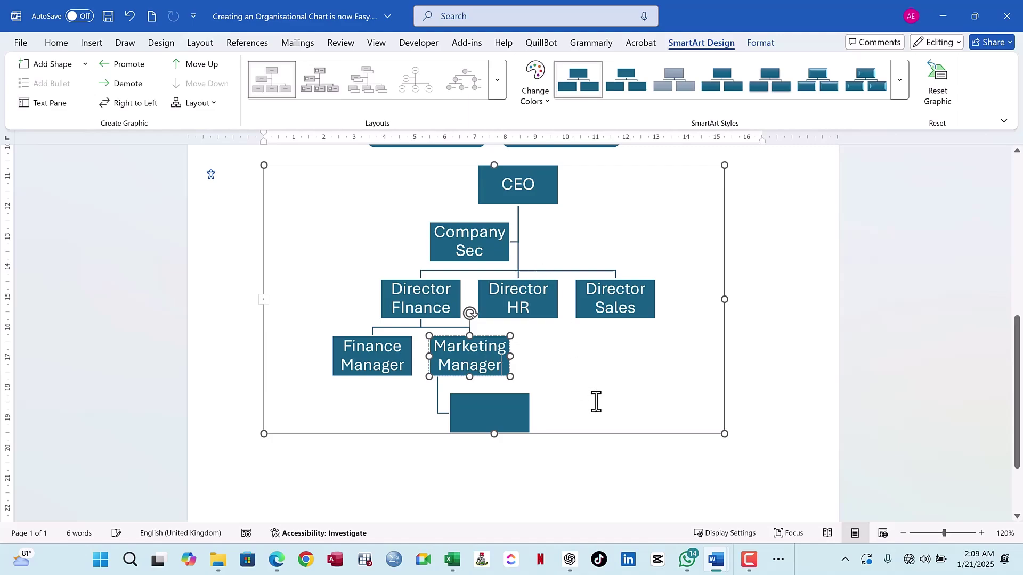
click(569, 447)
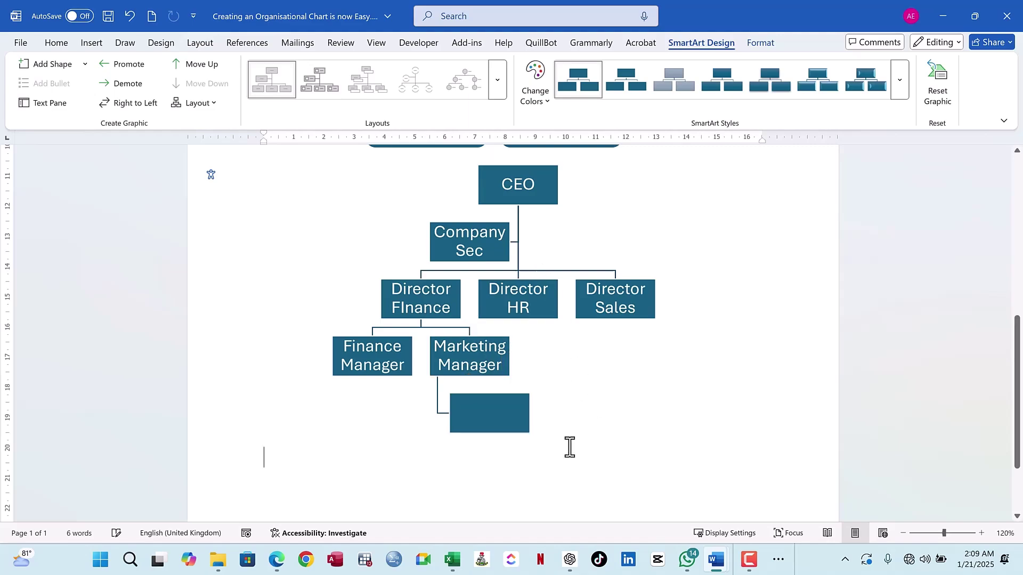
Step: Promote the Marketing Manager box one level, into the row of directors
click(500, 336)
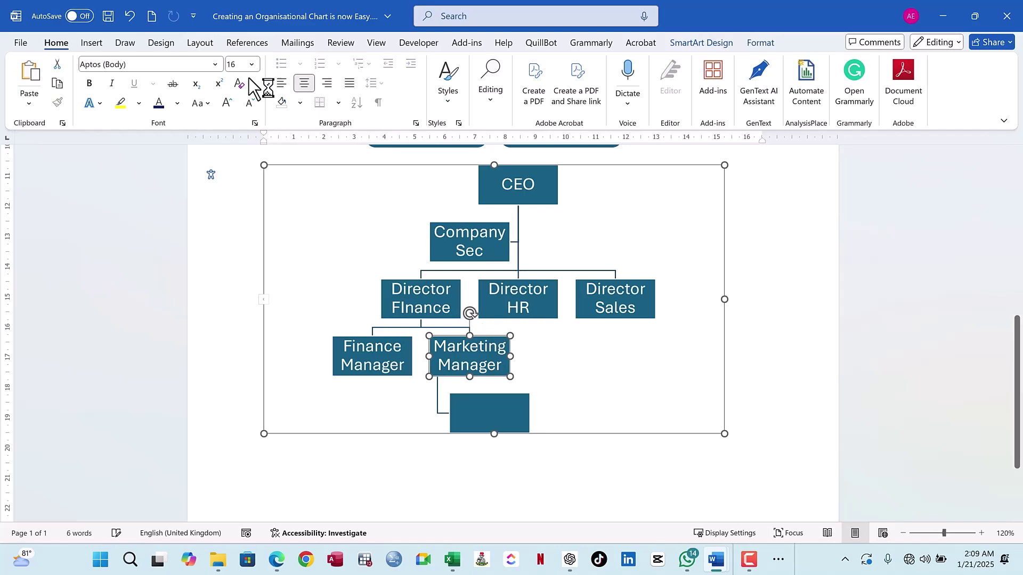
click(693, 44)
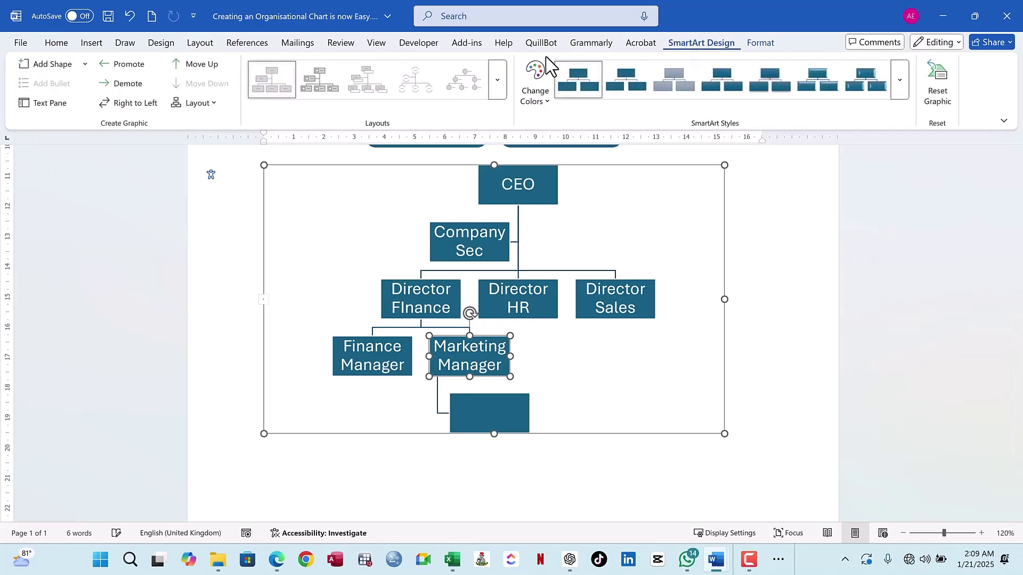
click(123, 65)
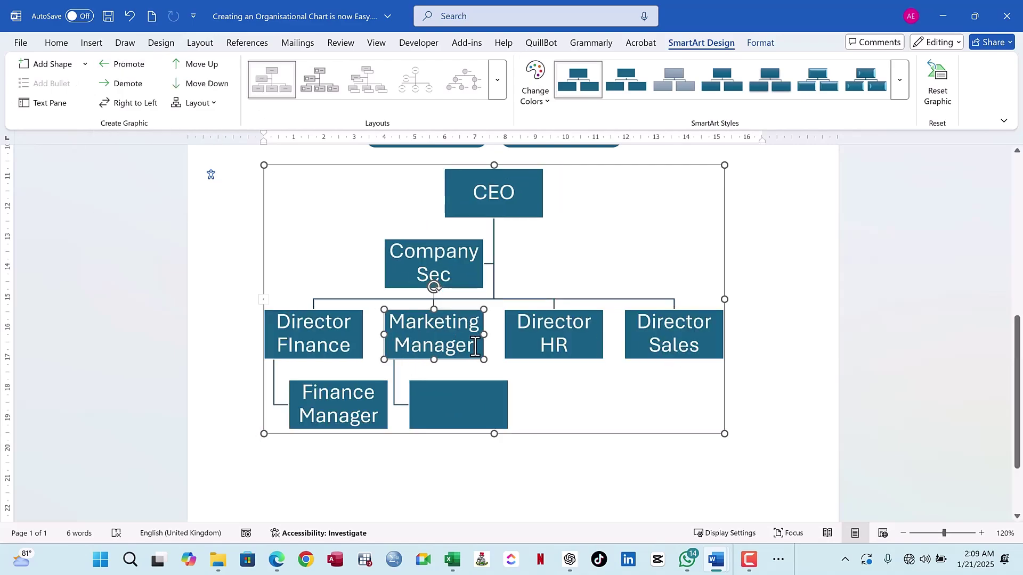
Step: Change the Marketing Manager box's label to Marketing Director
key(BackSpace)
key(BackSpace)
key(BackSpace)
key(BackSpace)
key(BackSpace)
key(BackSpace)
key(BackSpace)
key(BackSpace)
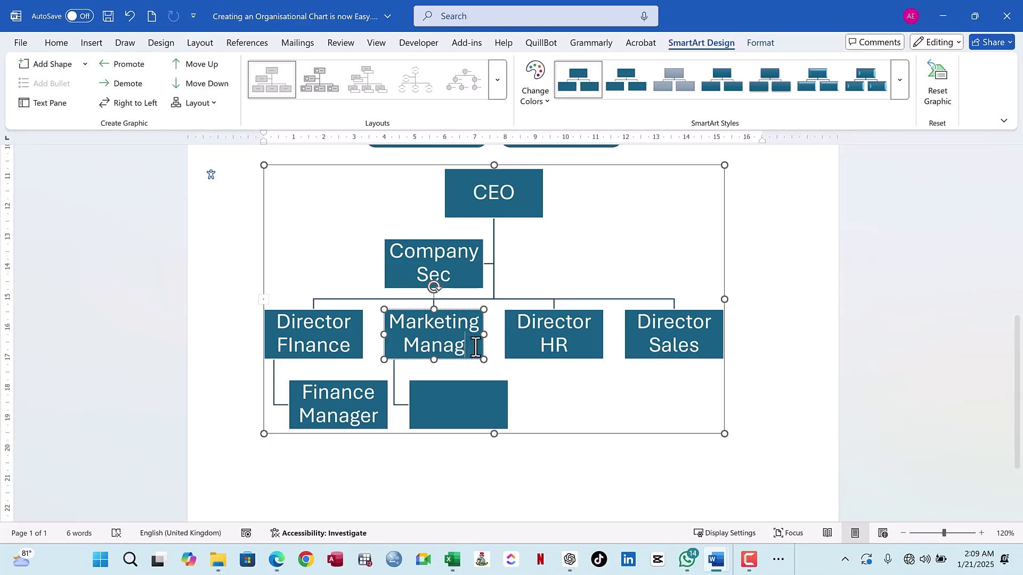
text(D)
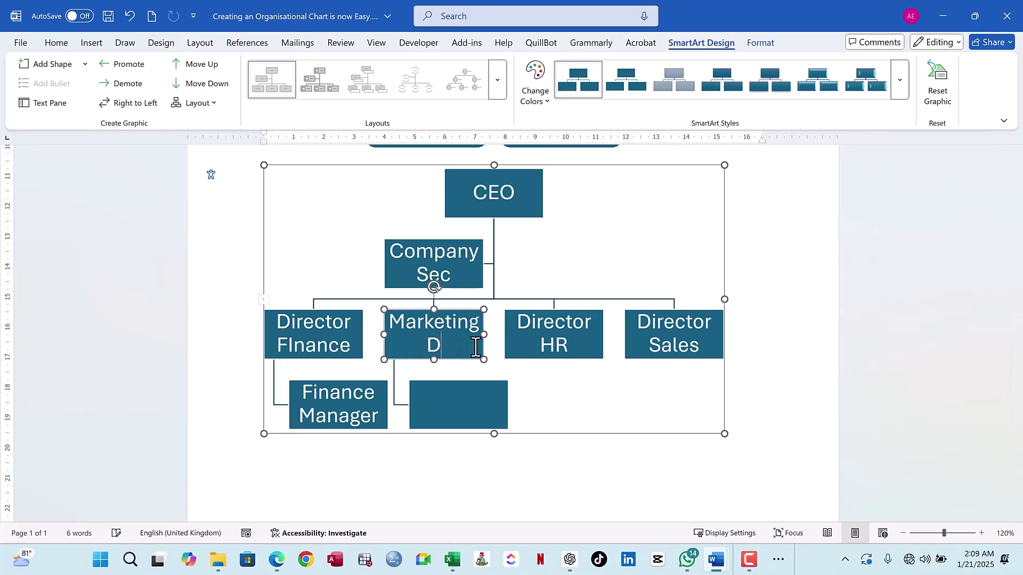
text(irector)
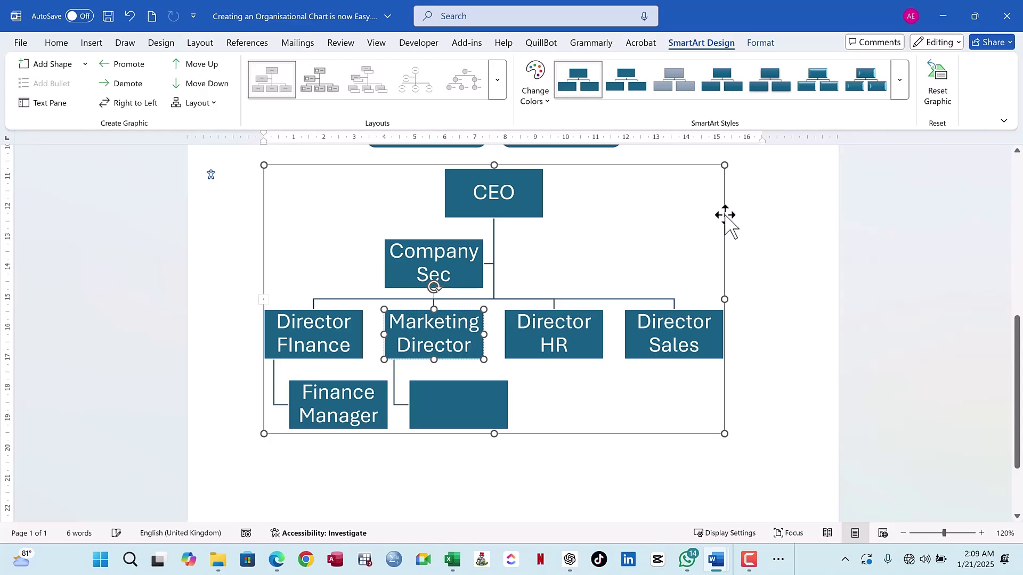
click(758, 222)
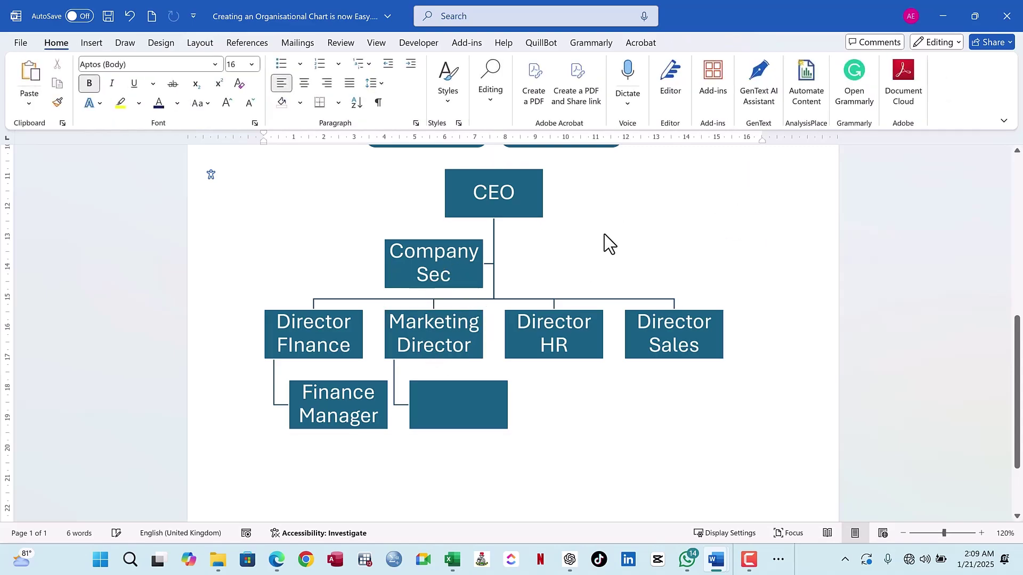
Step: Recolour the whole organisational chart with the third Accent 3 colour variation, in greens that lighten from level to level
click(581, 216)
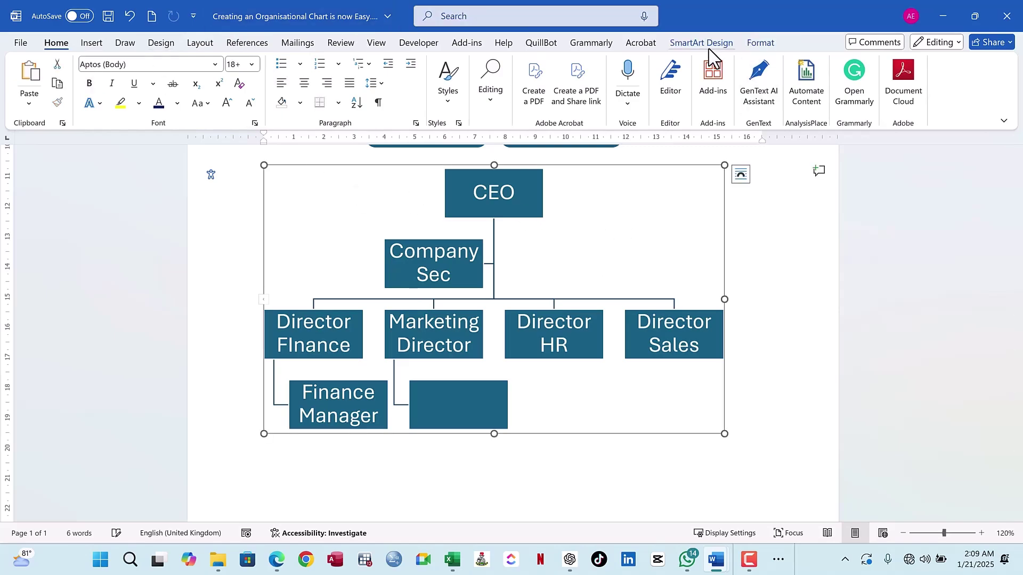
click(673, 46)
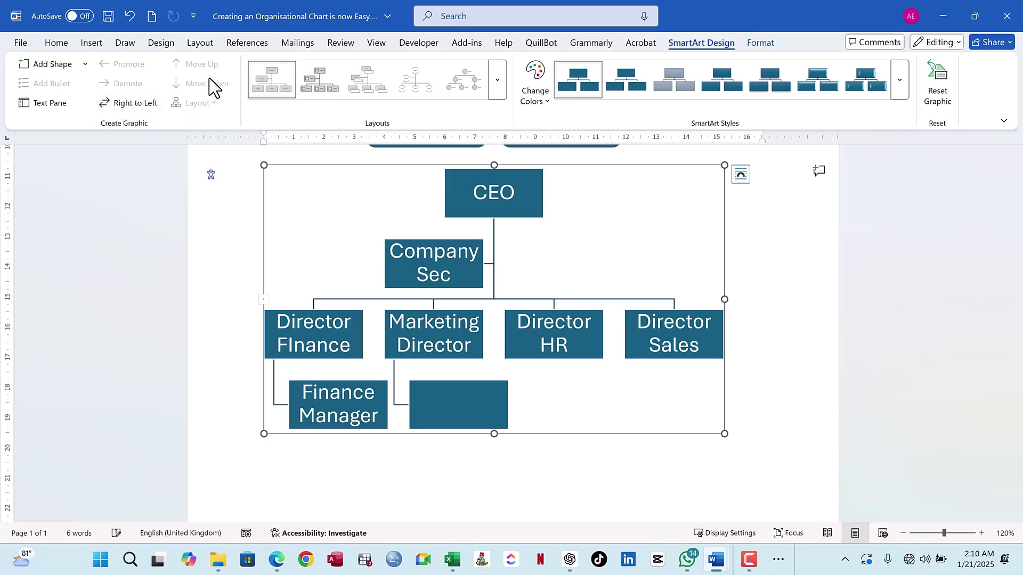
click(85, 65)
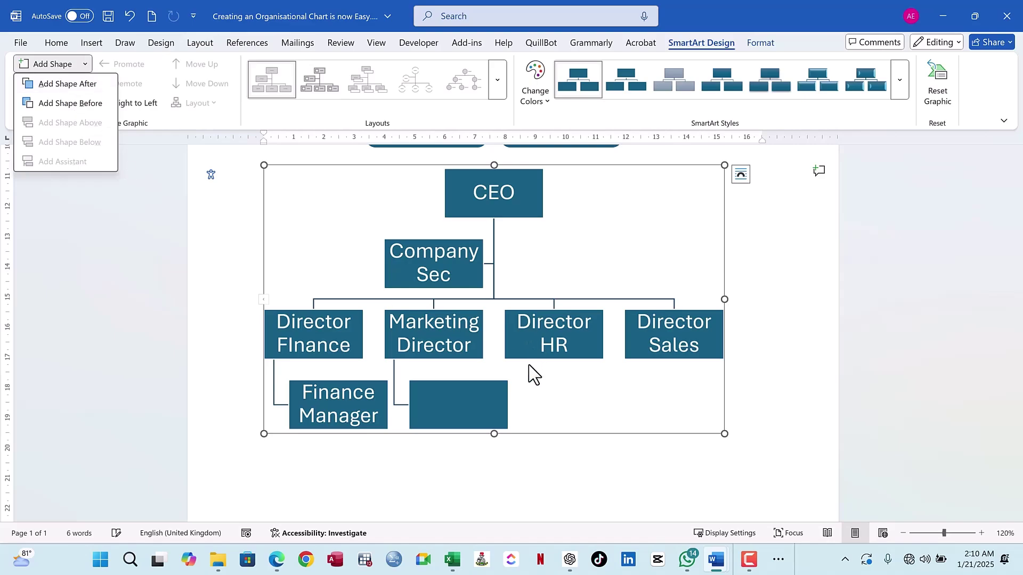
click(534, 381)
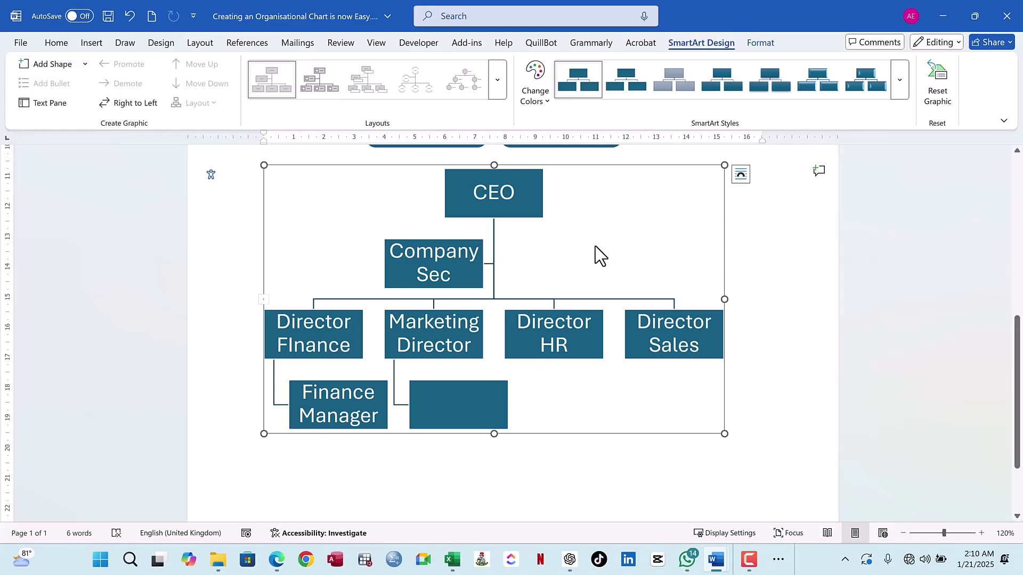
scroll(596, 246, up, 3)
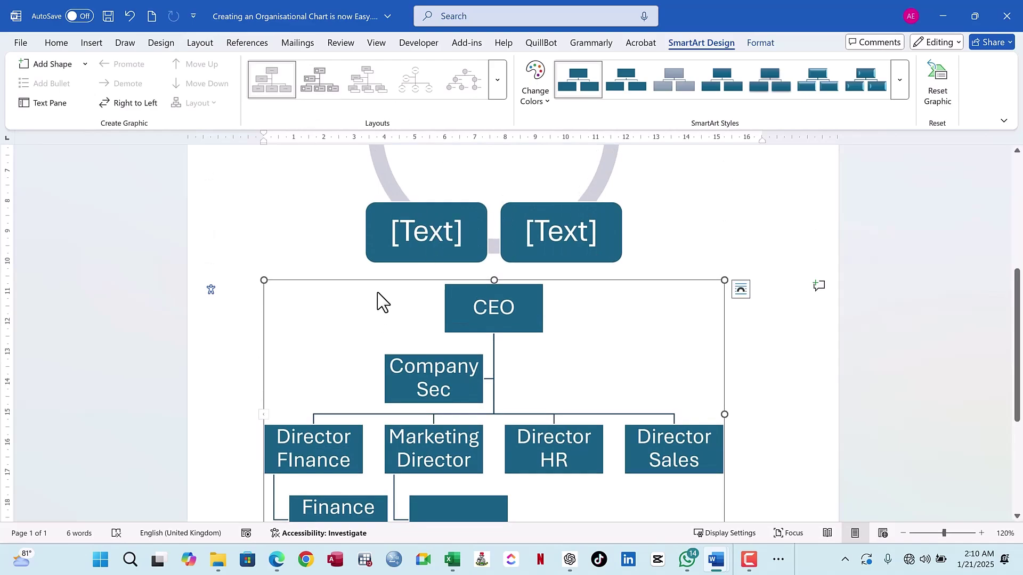
click(547, 99)
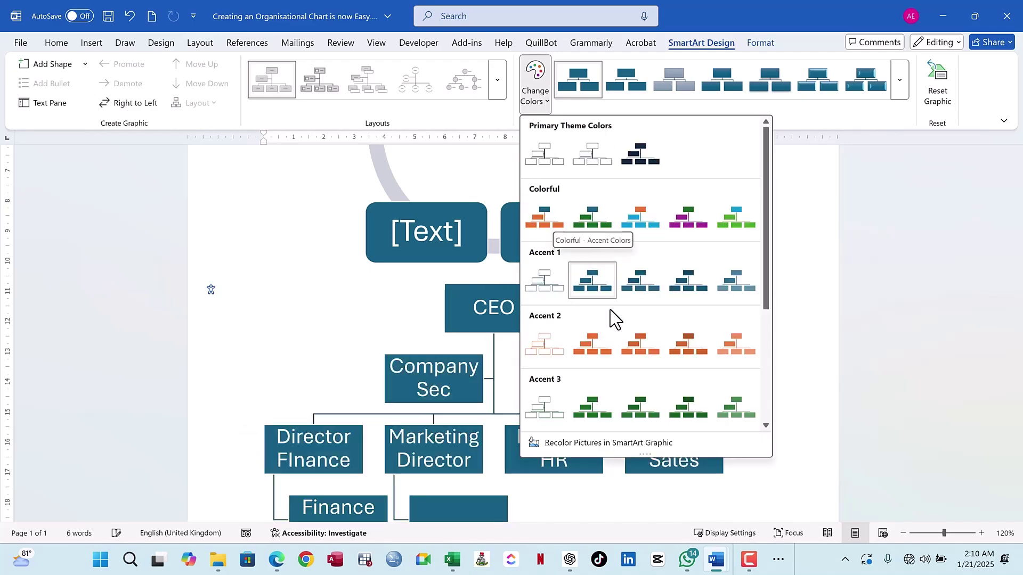
click(643, 411)
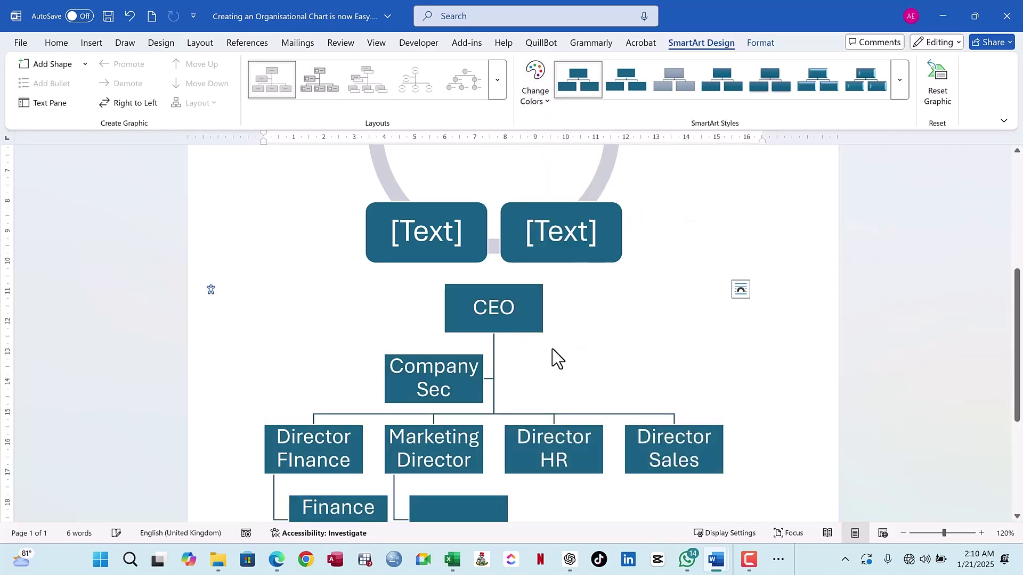
click(630, 341)
scroll(623, 343, down, 2)
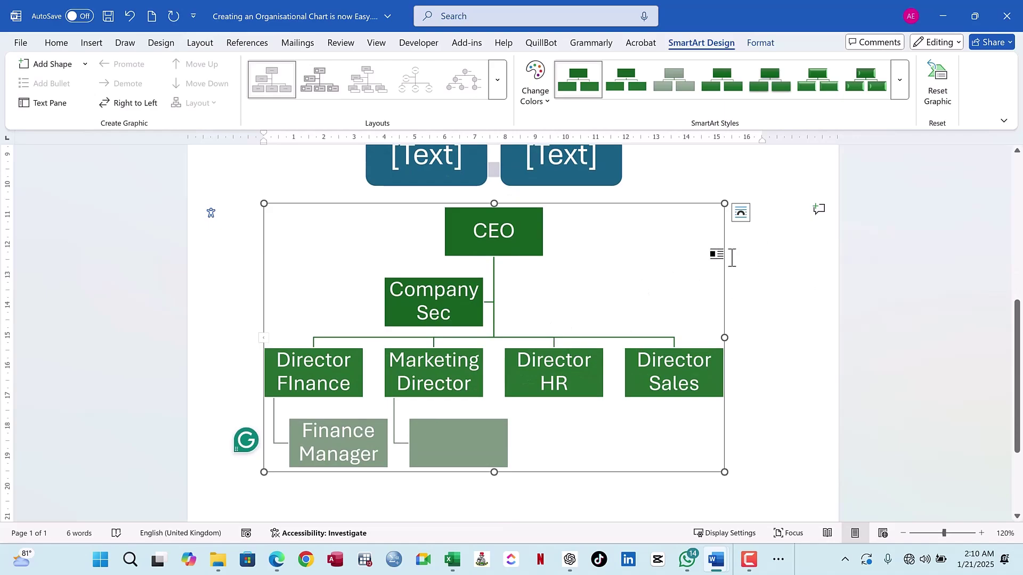